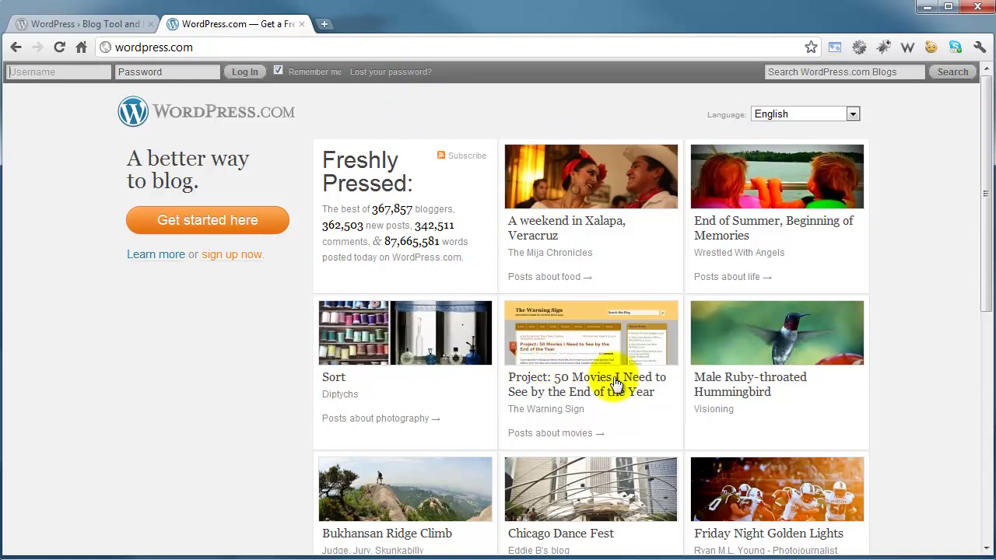
# - Switch to the WordPress.org tab to get the WordPress 3.2.1 zip download
pyautogui.hotkey('ctrl', 'Tab')
pyautogui.hotkey('ctrl', 'Tab')
pyautogui.hotkey('ctrl', 'Tab')
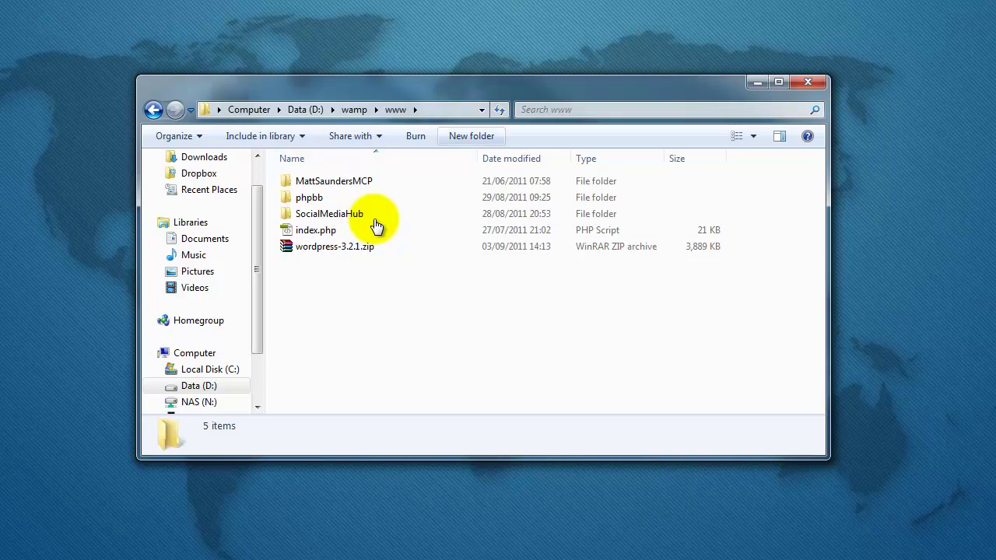
# - Create a new folder named wordpress in www and move the WordPress zip into it
pyautogui.hotkey('ctrl', 'shift', 'n')
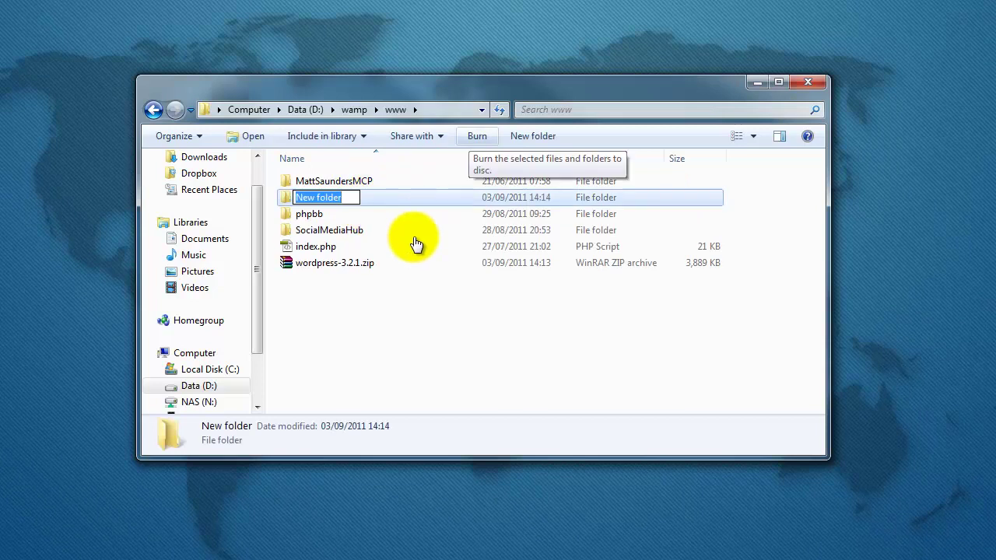
pyautogui.write('wordpress')
pyautogui.press('Return')
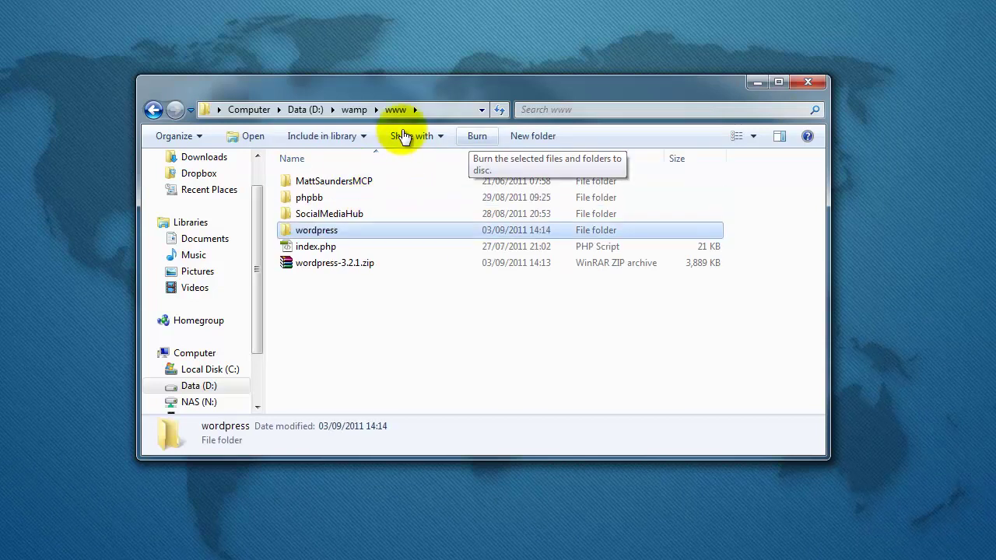
pyautogui.moveTo(334, 262); pyautogui.dragTo(316, 230)
# - Open the wordpress folder and extract the zip there with Extract Here
pyautogui.doubleClick(346, 231)
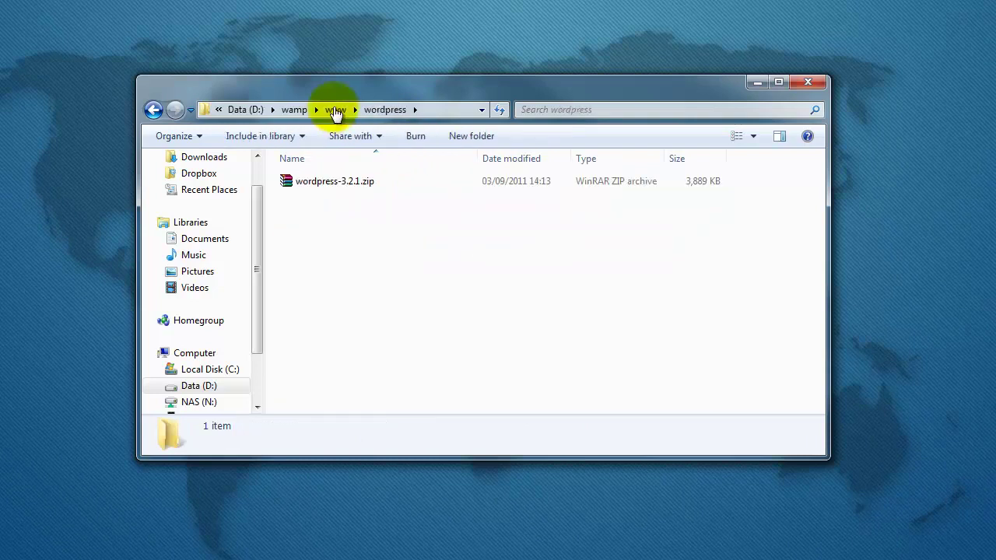
pyautogui.rightClick(328, 182)
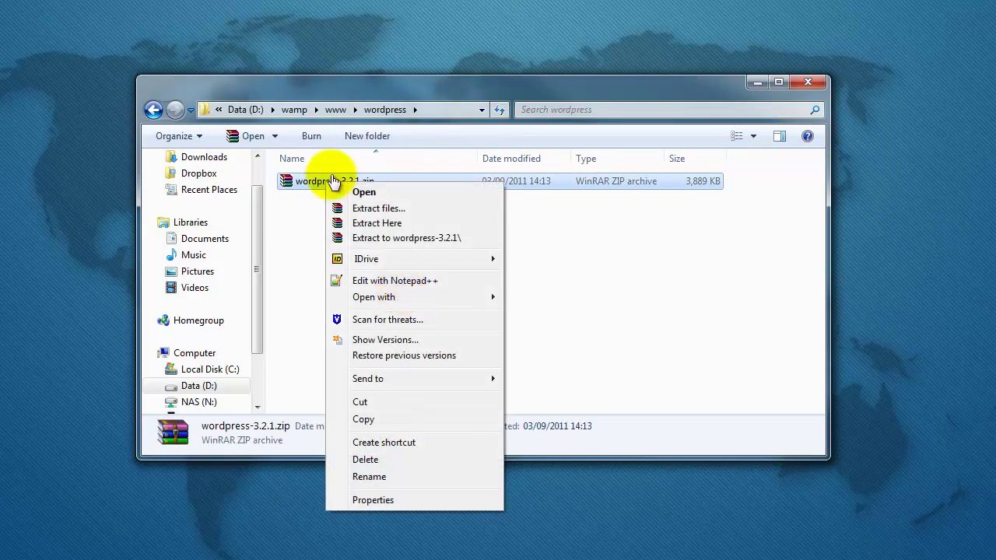
pyautogui.press('Down')
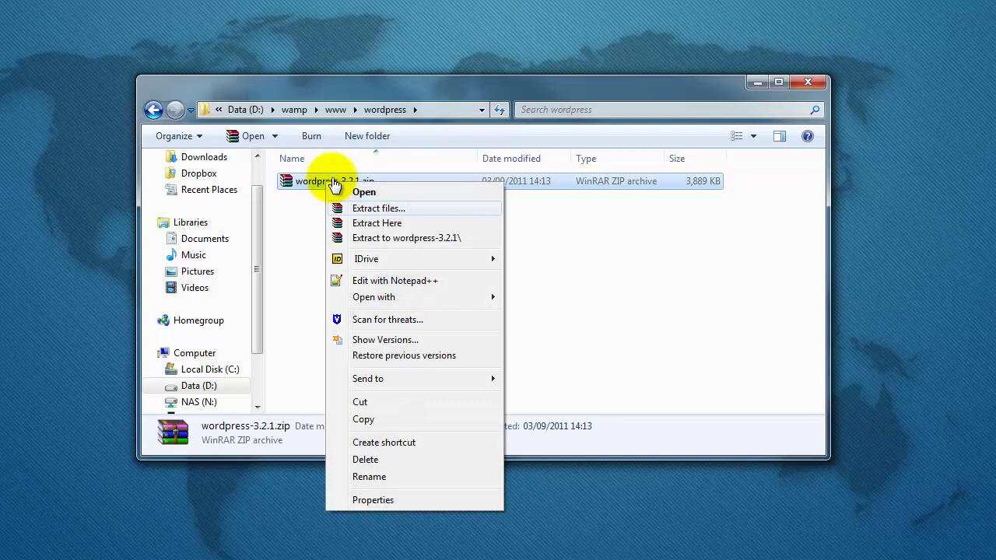
pyautogui.press('Down')
pyautogui.press('Return')
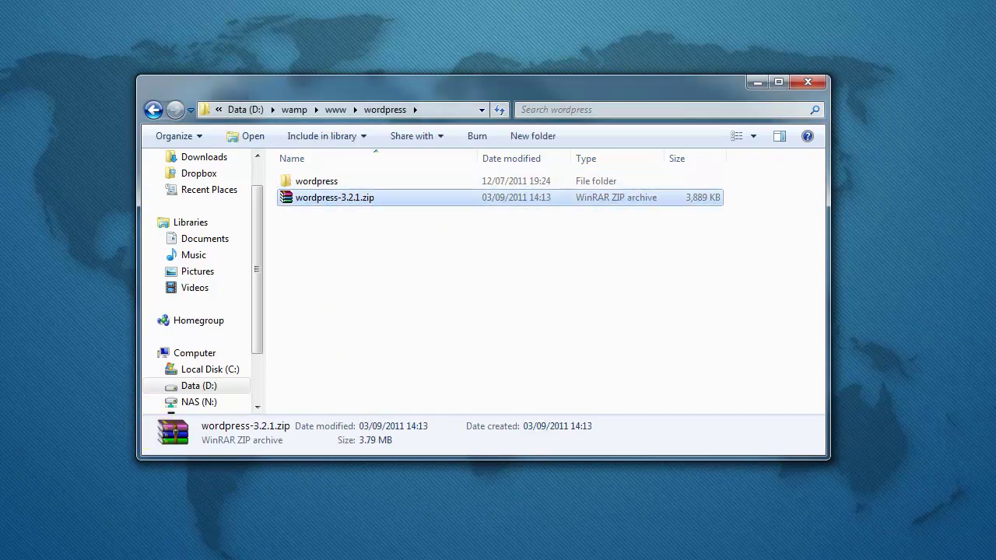
# - Delete the zip and move all 28 WordPress files up into the outer wordpress folder
pyautogui.press('Delete')
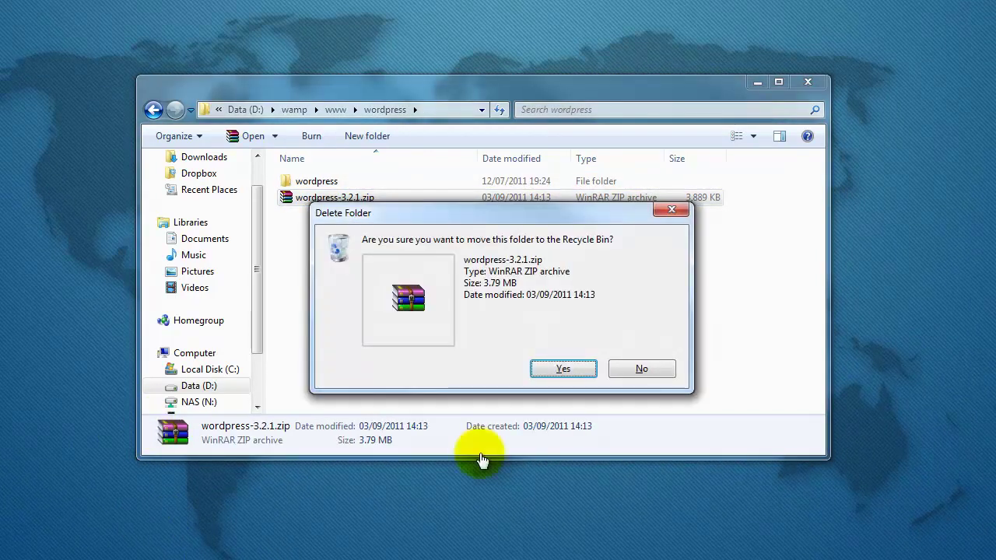
pyautogui.press('Return')
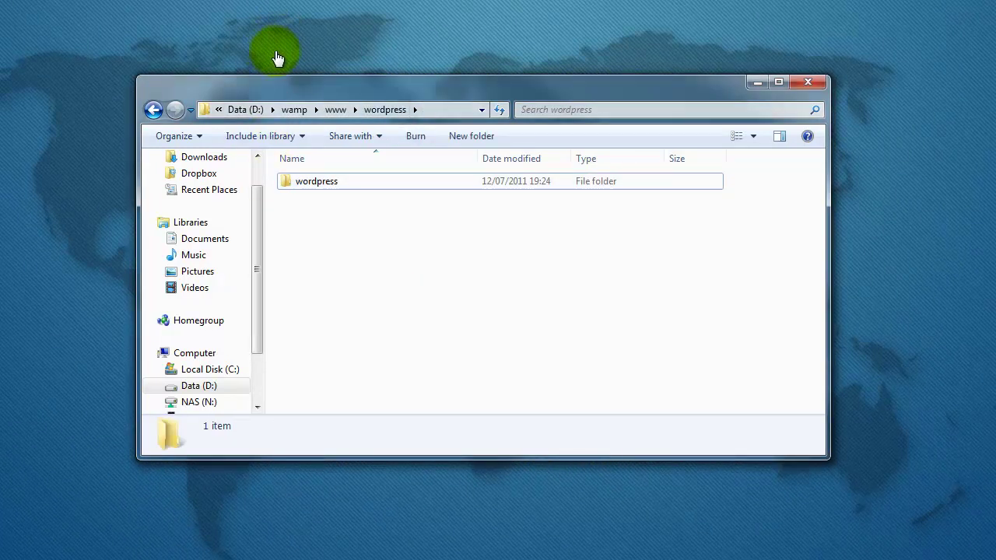
pyautogui.press('Return')
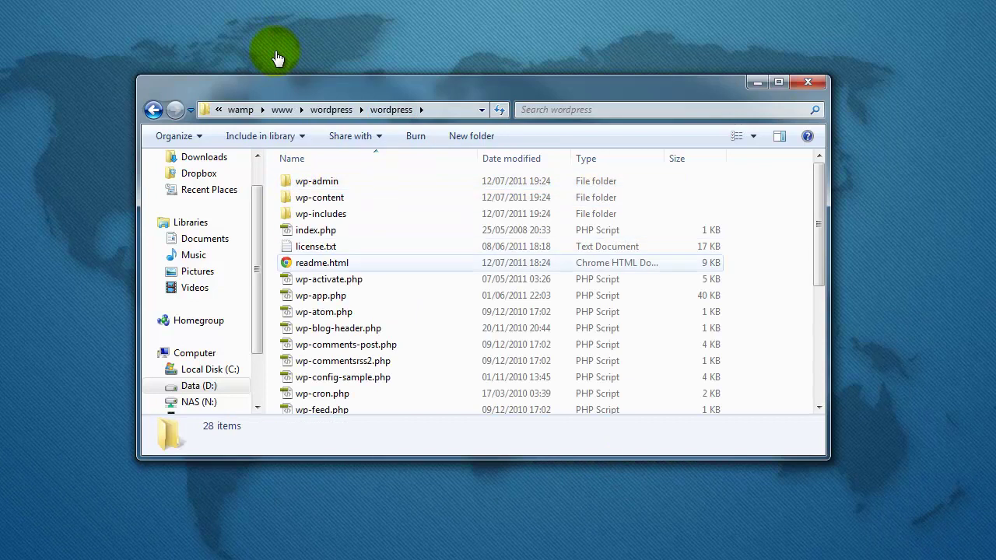
pyautogui.hotkey('ctrl', 'a')
pyautogui.hotkey('ctrl', 'x')
pyautogui.hotkey('alt', 'Up')
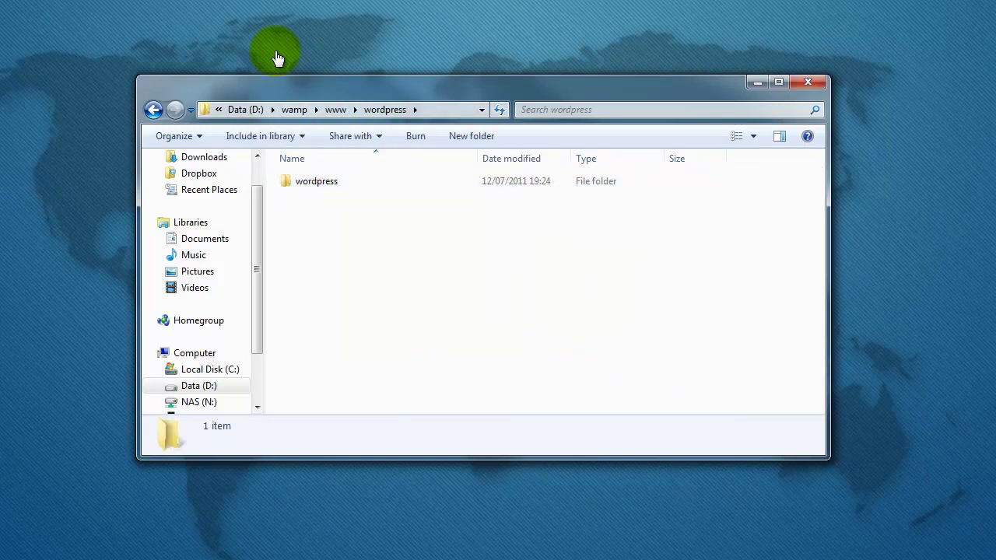
pyautogui.hotkey('ctrl', 'v')
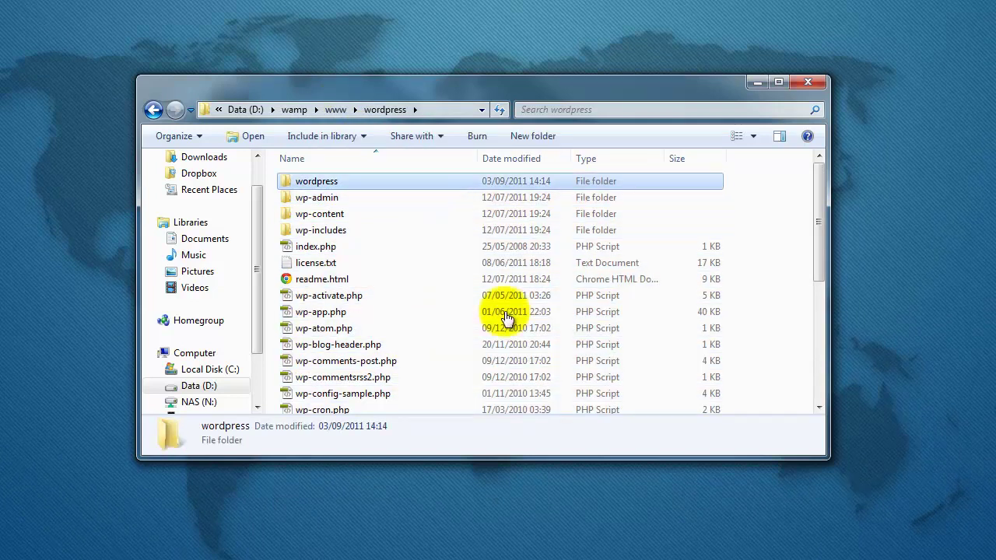
# - Delete the empty inner wordpress folder and reopen the outer folder to check its files
pyautogui.press('Delete')
pyautogui.press('Return')
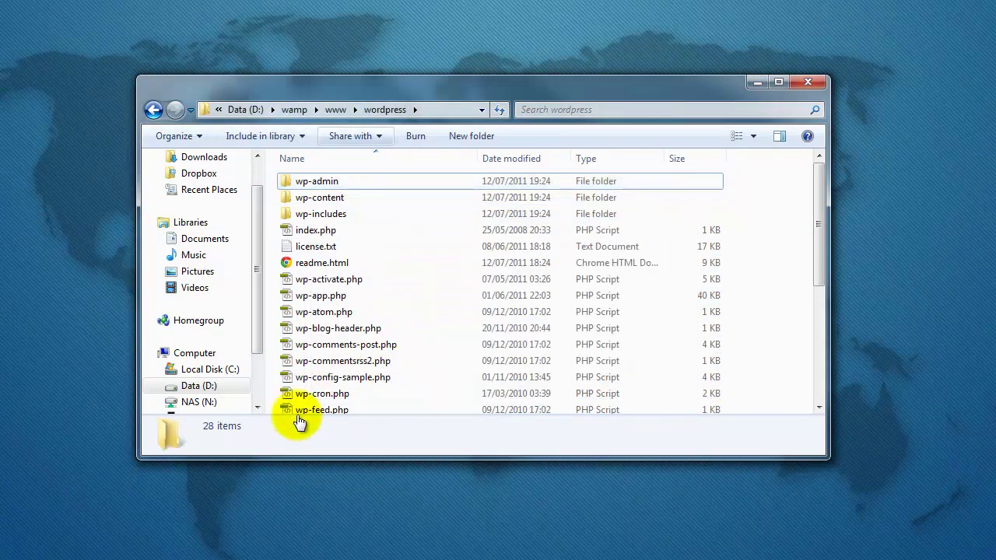
pyautogui.hotkey('alt', 'Up')
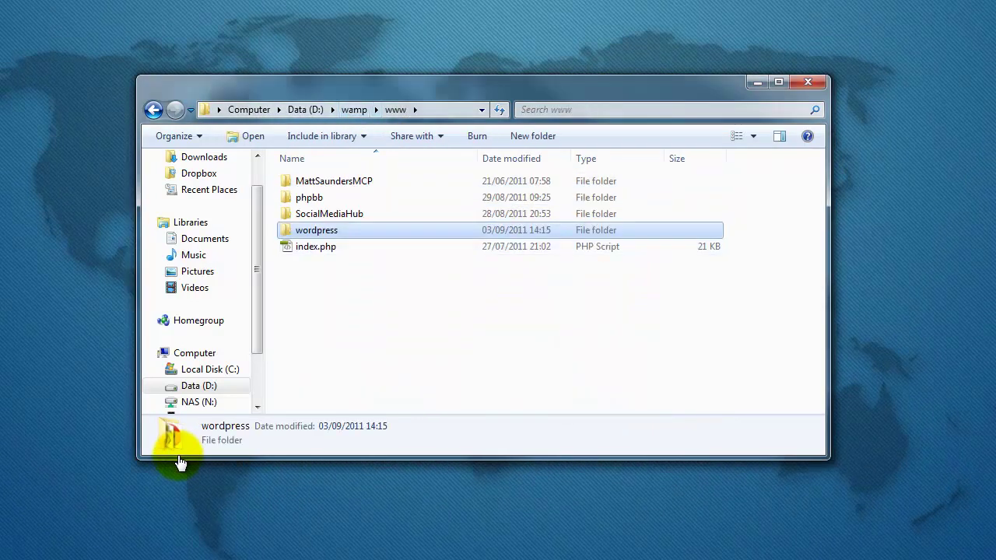
pyautogui.press('Return')
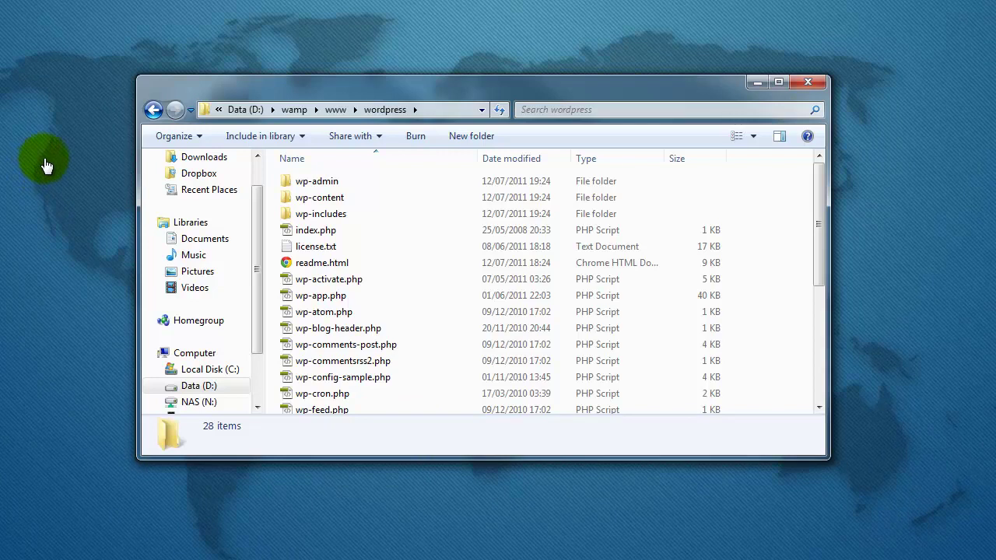
# - Load localhost:8080 in Chrome and scroll down to find wordpress under Your Projects
pyautogui.click(260, 220)
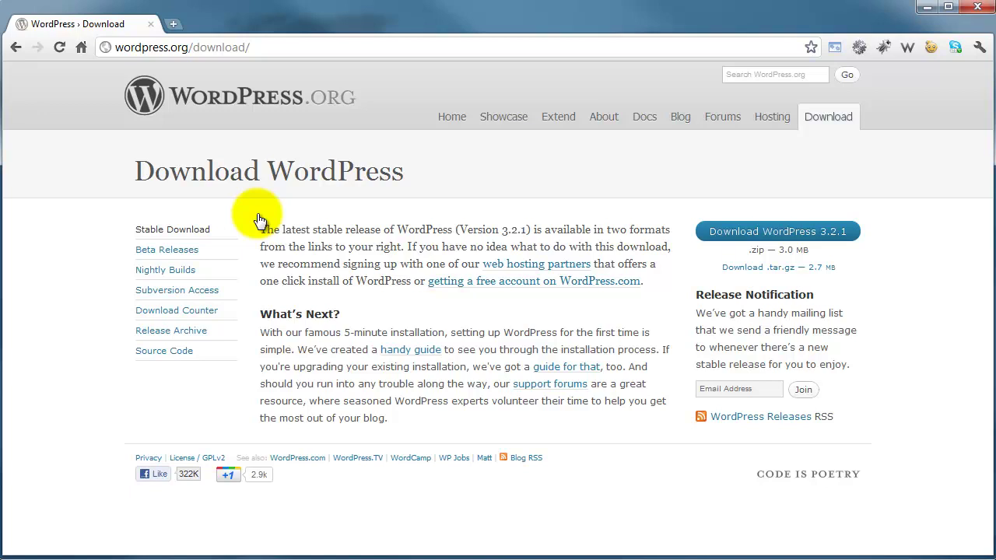
pyautogui.hotkey('ctrl', 'l')
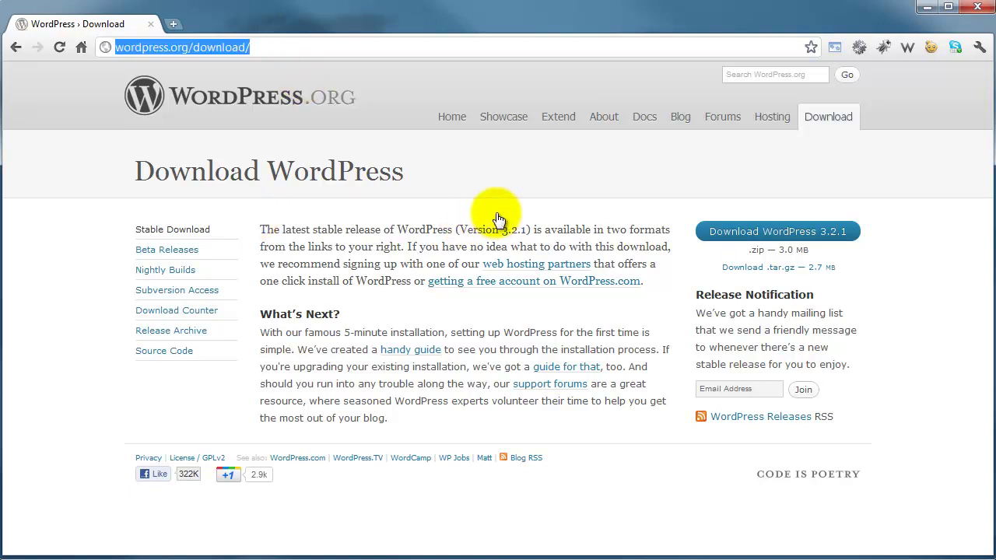
pyautogui.write('localhost:8080')
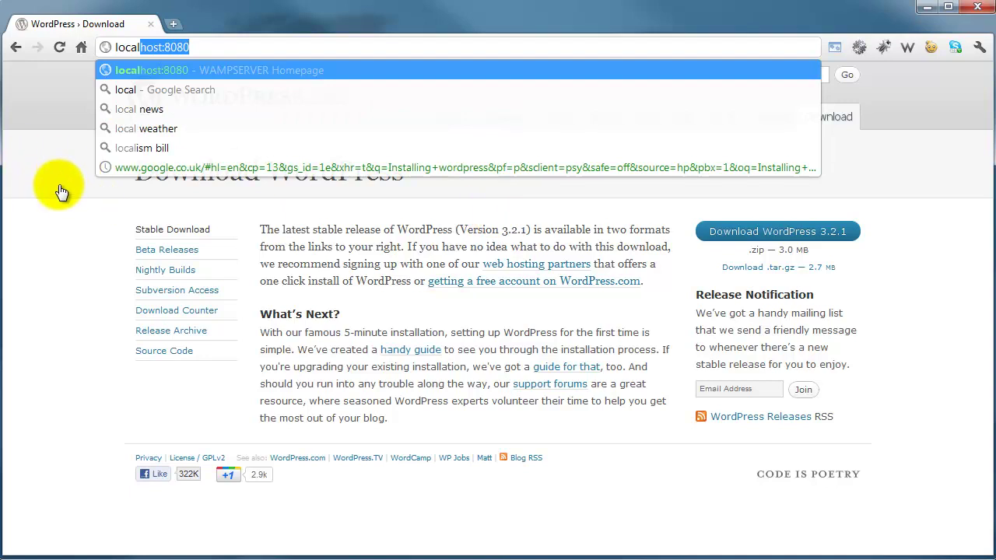
pyautogui.press('Return')
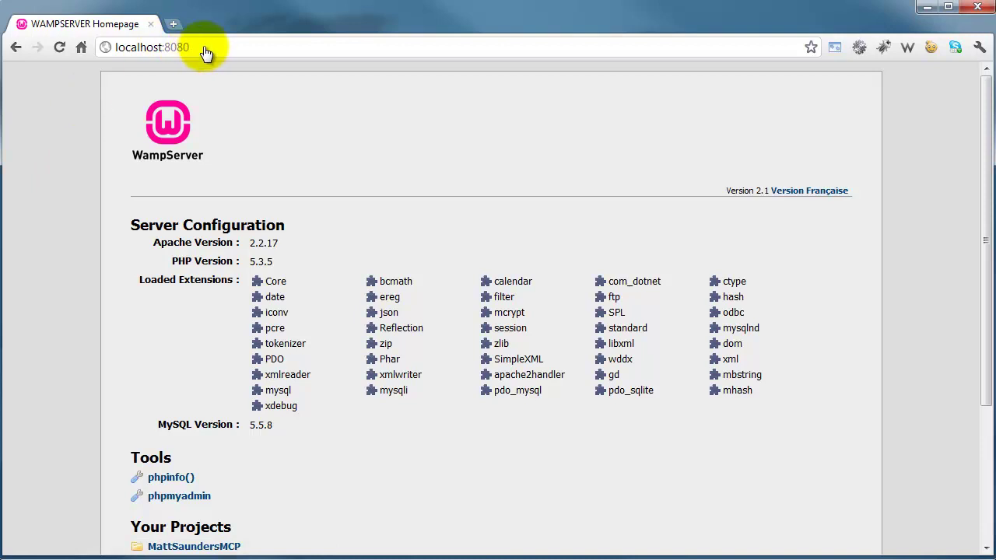
pyautogui.scroll(-2, 419, 49)
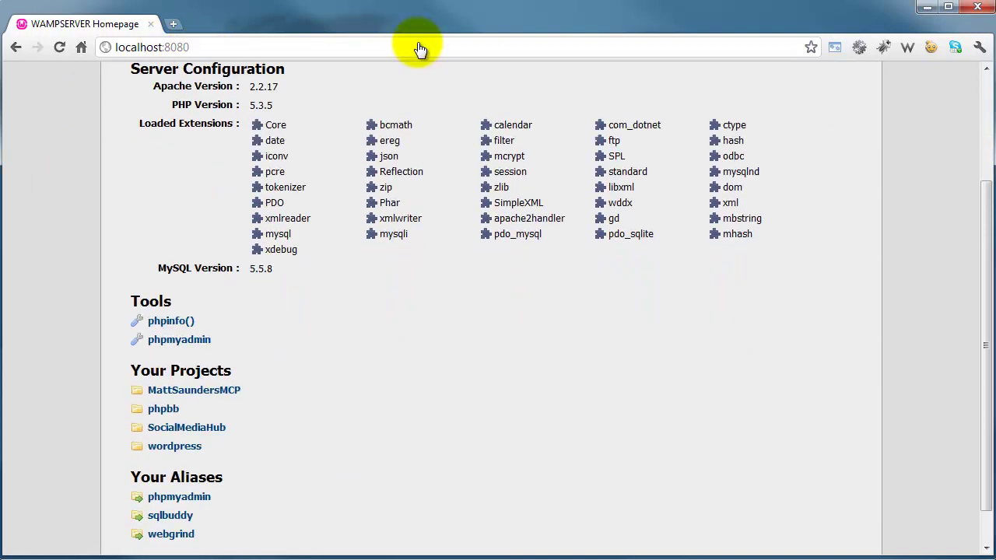
pyautogui.scroll(-1, 418, 49)
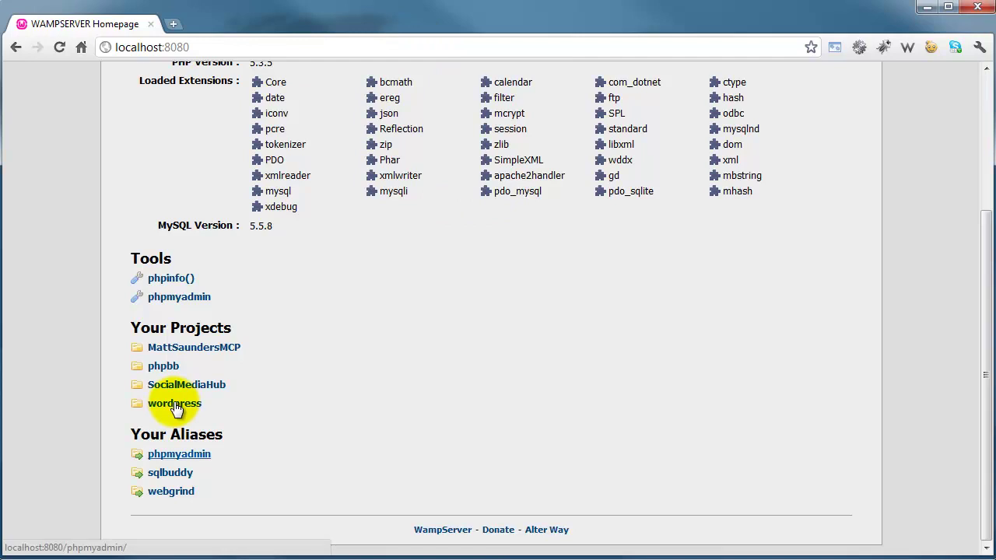
# - Open phpMyAdmin and create a new empty database named wordpress
pyautogui.press('Return')
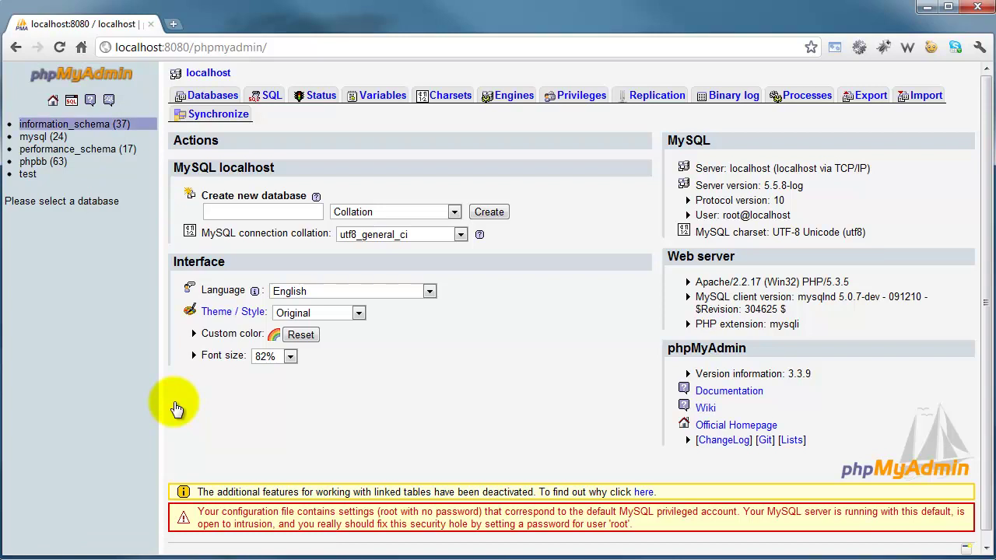
pyautogui.hotkey('shift', 'Tab')
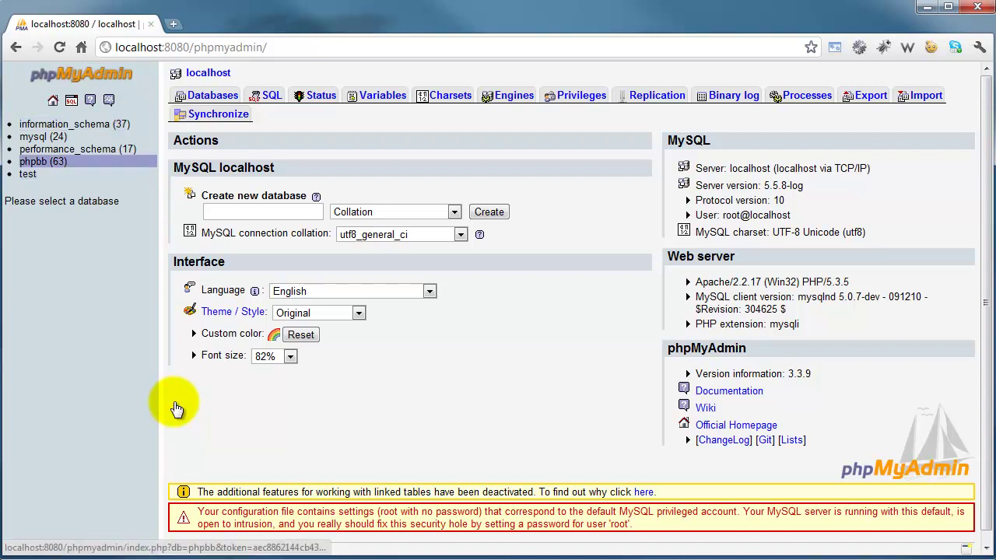
pyautogui.press('Tab')
pyautogui.hotkey('shift', 'Tab')
pyautogui.press('Tab')
pyautogui.press('Tab')
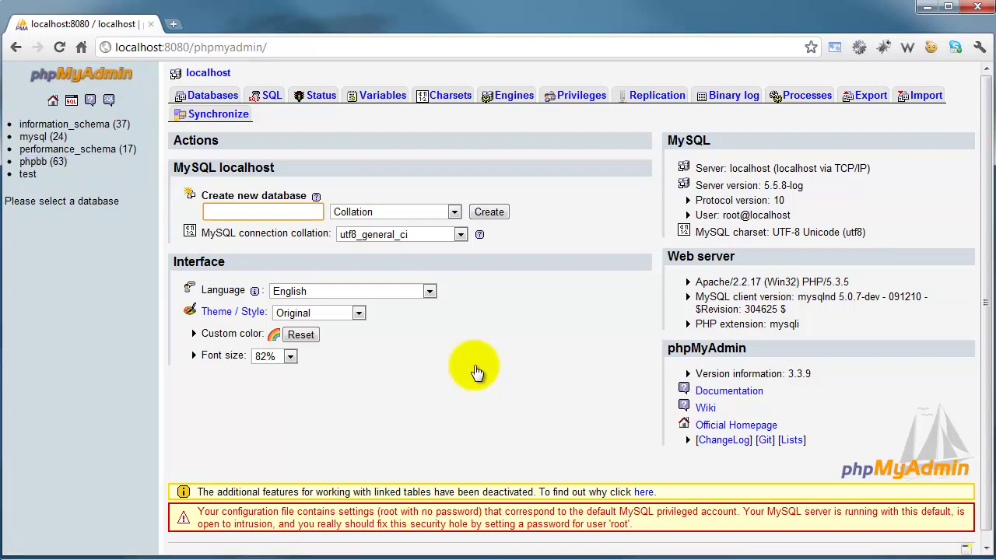
pyautogui.write('wordpress')
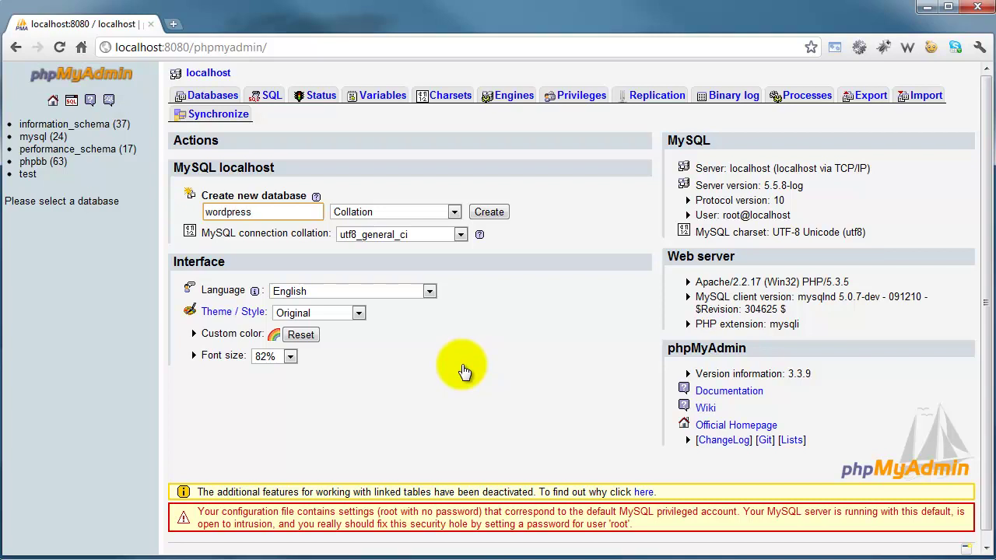
pyautogui.press('Return')
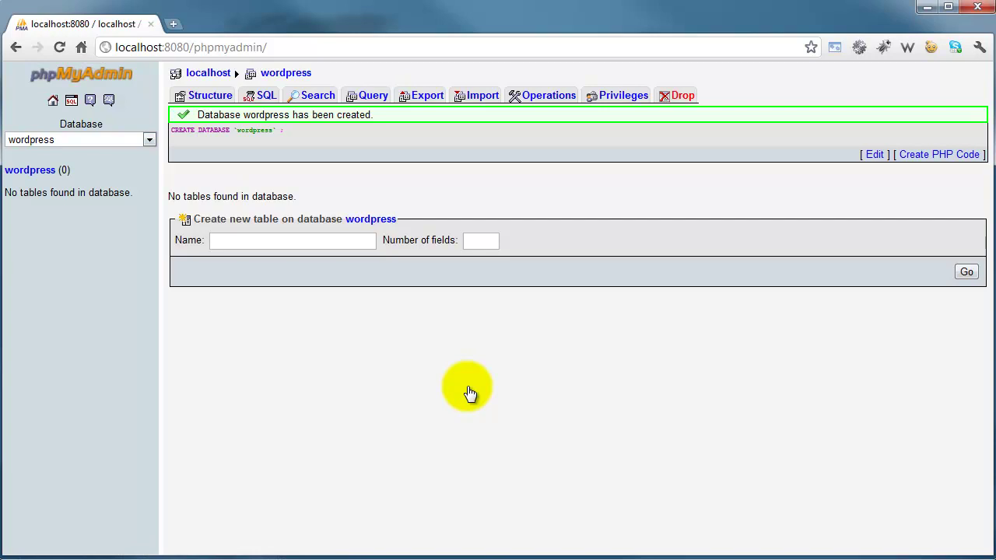
# - Remove /phpmyadmin/ from the address to reload the WampServer homepage and scroll down
pyautogui.hotkey('shift', 'End')
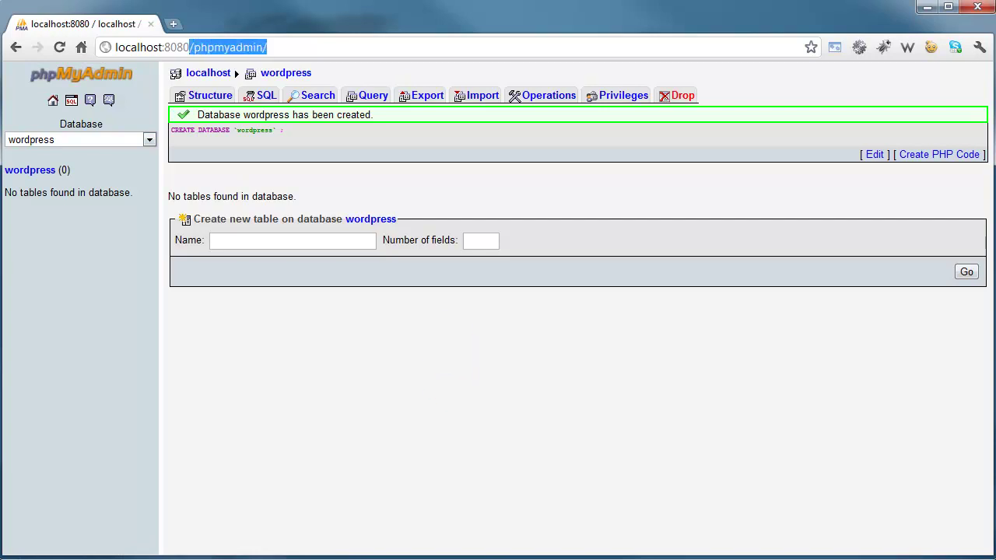
pyautogui.press('BackSpace')
pyautogui.press('Return')
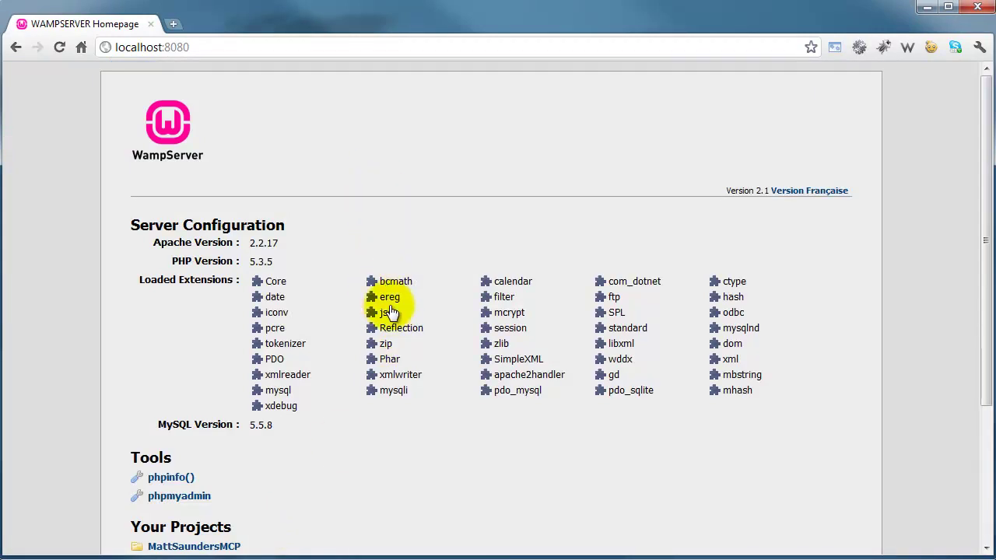
pyautogui.scroll(-3, 392, 256)
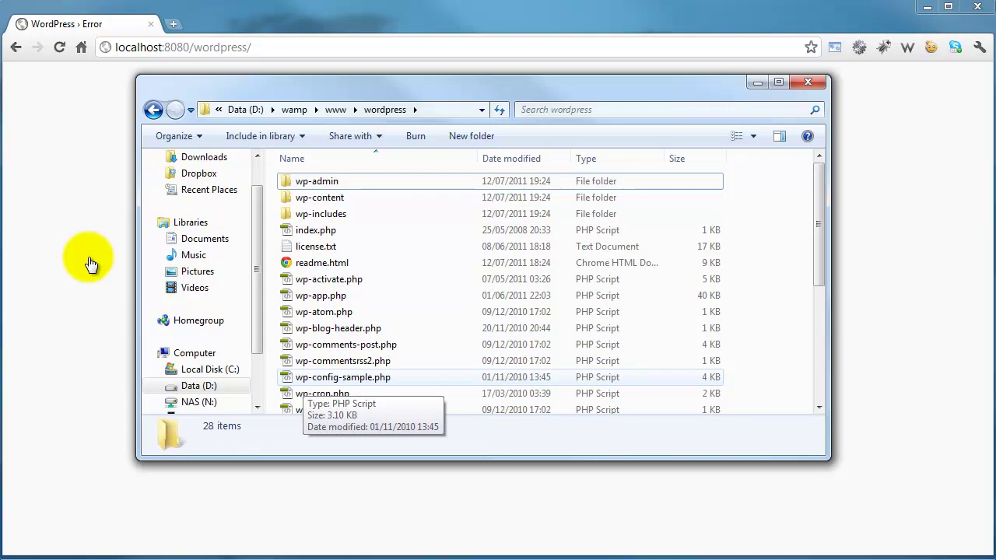
# - Rename wp-config-sample.php to wp-config.php, then reload the WordPress page in Chrome
pyautogui.write('wp-config')
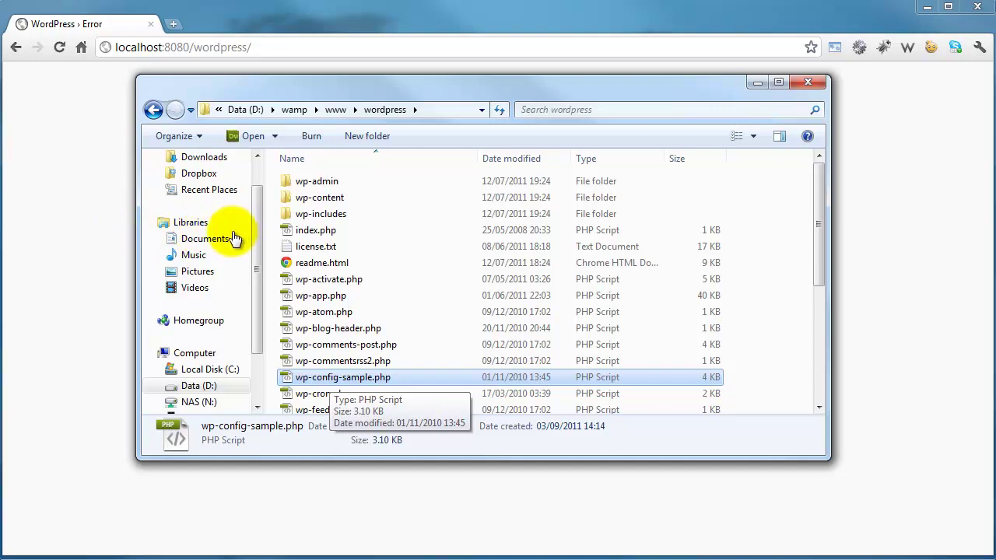
pyautogui.press('F2')
pyautogui.press('Right')
pyautogui.press('Left')
pyautogui.press('Left')
pyautogui.press('Left')
pyautogui.press('Left')
pyautogui.press('Left')
pyautogui.press('Left')
pyautogui.press('Delete')
pyautogui.press('Delete')
pyautogui.press('Delete')
pyautogui.press('Delete')
pyautogui.press('Delete')
pyautogui.press('Delete')
pyautogui.press('BackSpace')
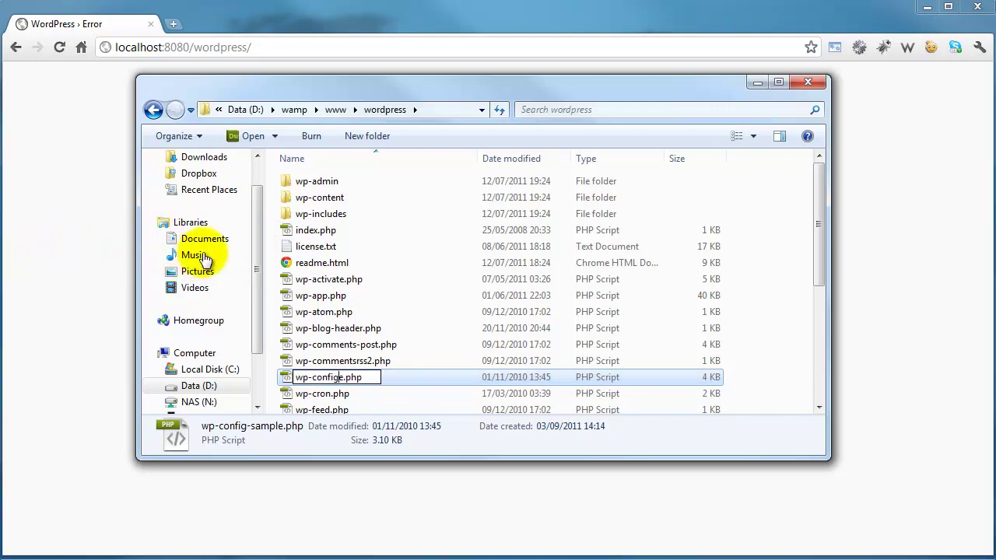
pyautogui.press('Return')
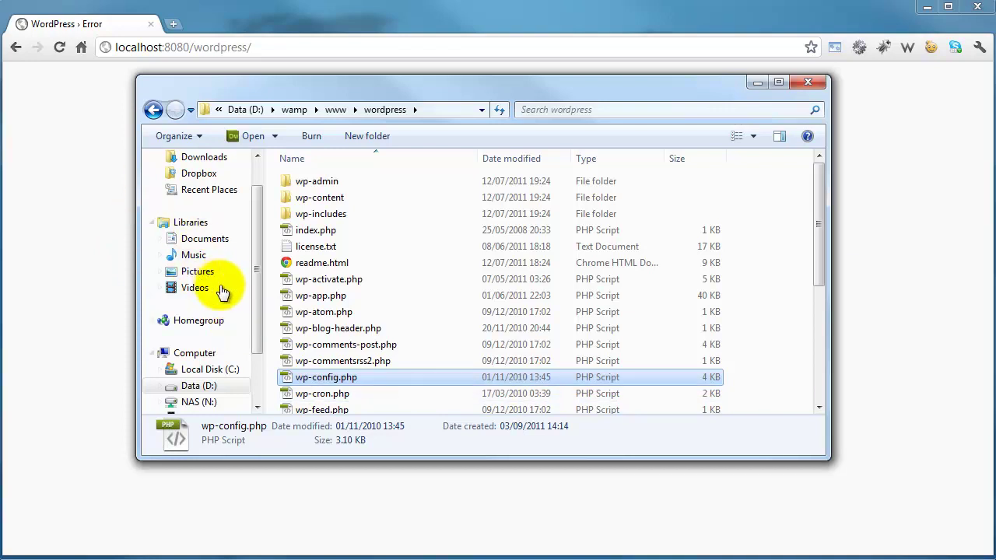
pyautogui.hotkey('alt', 'Tab')
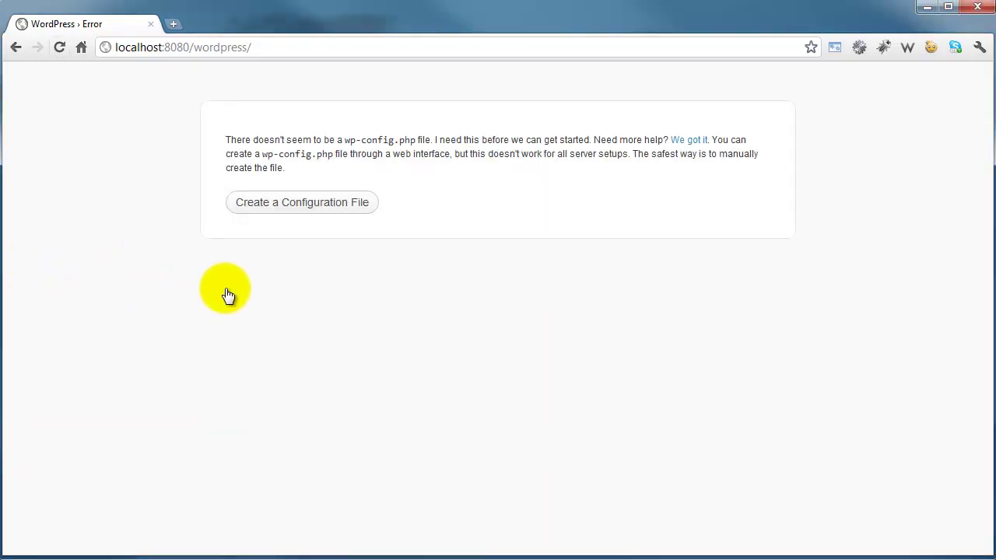
pyautogui.press('F5')
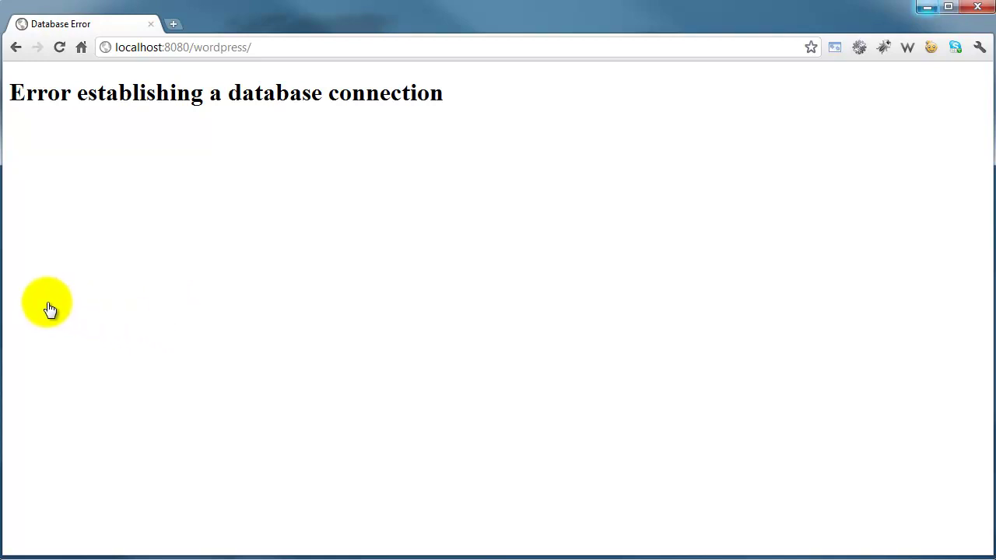
# - Open wp-config.php for editing in Notepad and maximize the window
pyautogui.hotkey('alt', 'Tab')
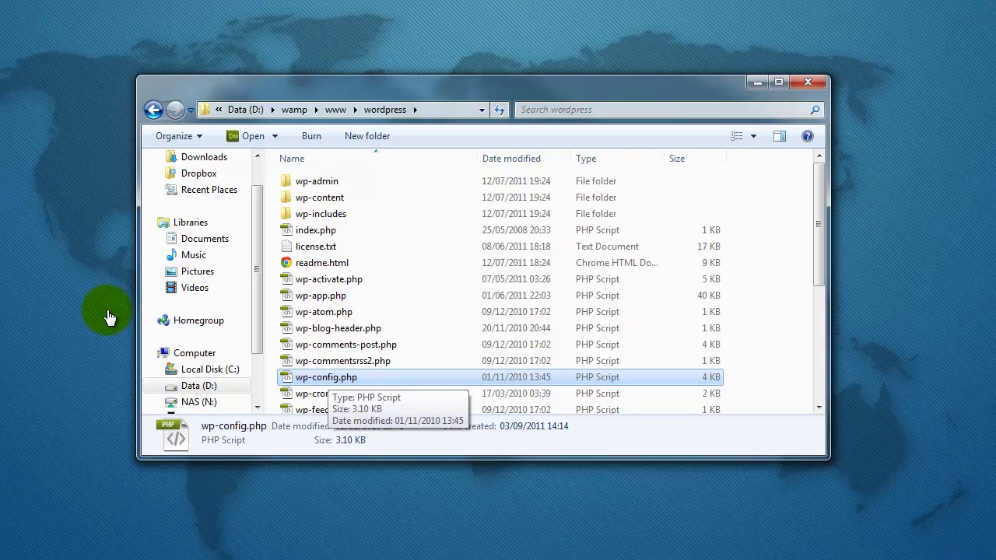
pyautogui.hotkey('shift', 'F10')
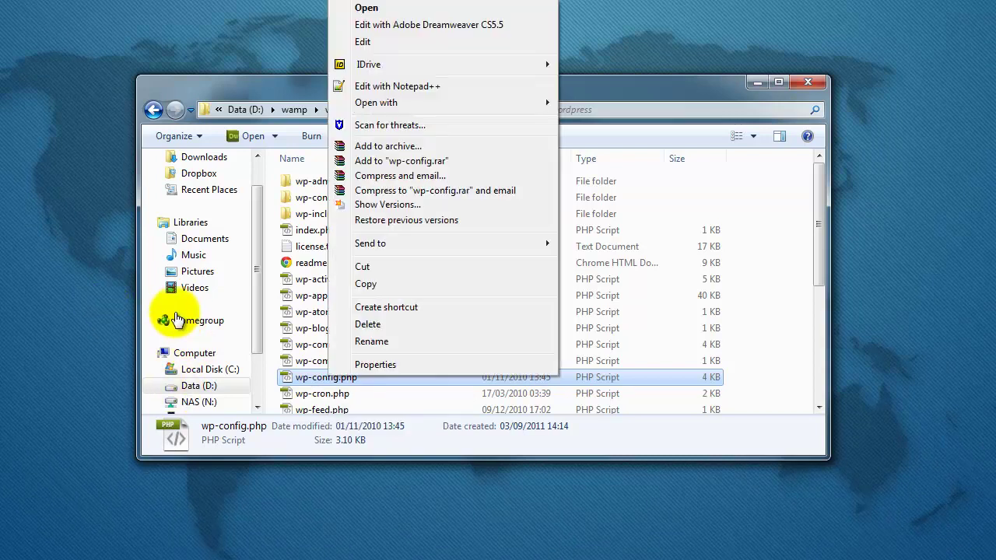
pyautogui.press('Down')
pyautogui.press('Down')
pyautogui.press('Down')
pyautogui.press('Down')
pyautogui.press('Down')
pyautogui.press('Return')
pyautogui.doubleClick(453, 177)
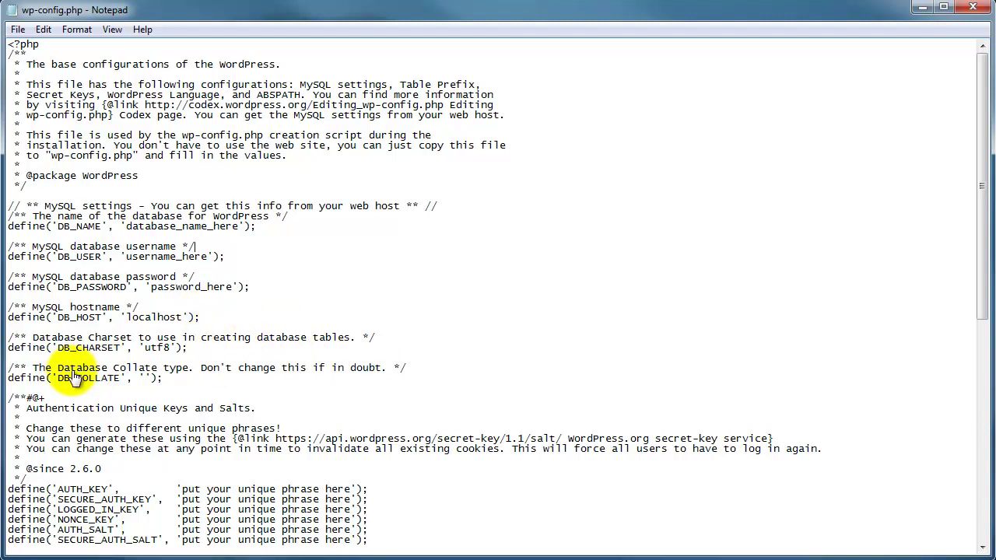
# - Replace database_name_here with wordpress as the DB_NAME value
pyautogui.hotkey('shift', 'Up')
pyautogui.hotkey('ctrl', 'shift', 'Left')
pyautogui.hotkey('ctrl', 'shift', 'Left')
pyautogui.hotkey('ctrl', 'shift', 'Left')
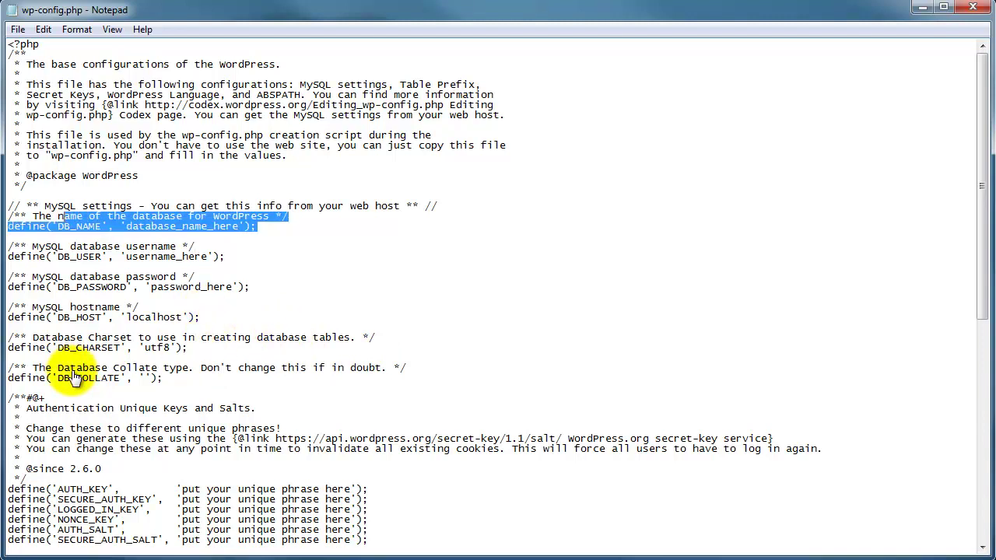
pyautogui.hotkey('shift', 'Down')
pyautogui.hotkey('shift', 'Home')
pyautogui.press('Left')
pyautogui.hotkey('ctrl', 'Right')
pyautogui.hotkey('ctrl', 'Right')
pyautogui.hotkey('ctrl', 'Right')
pyautogui.hotkey('ctrl', 'Right')
pyautogui.press('Right')
pyautogui.press('Right')
pyautogui.press('Right')
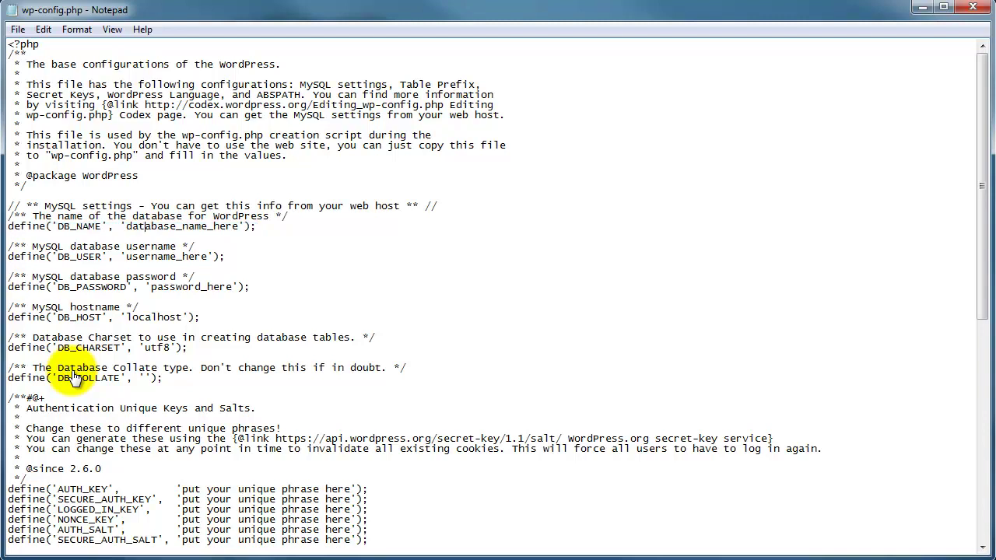
pyautogui.hotkey('ctrl', 'Left')
pyautogui.hotkey('ctrl', 'shift', 'Right')
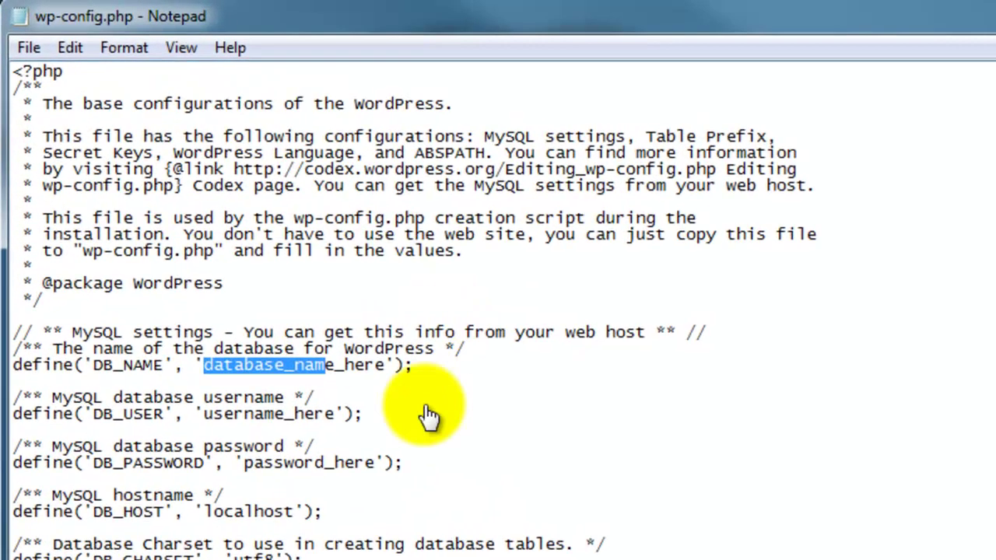
pyautogui.write('wordp')
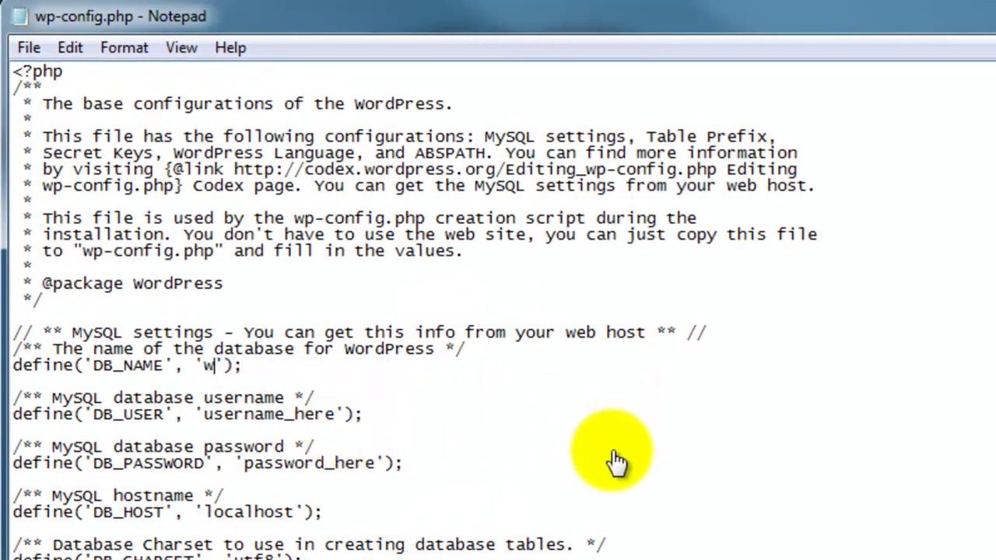
pyautogui.write('ress')
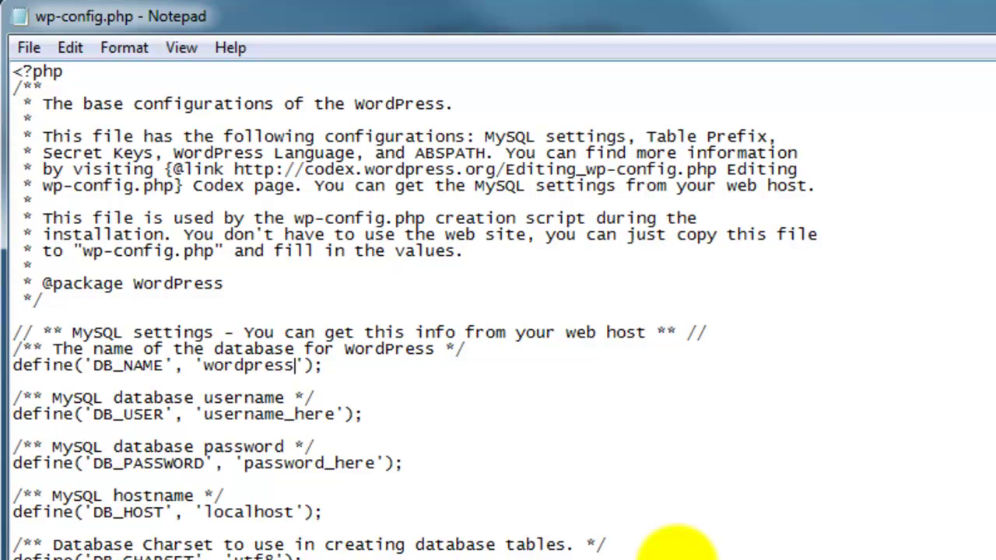
# - Replace username_here with root as the DB_USER value
pyautogui.press('Down')
pyautogui.press('Down')
pyautogui.press('End')
pyautogui.press('Left')
pyautogui.press('Left')
pyautogui.press('Left')
pyautogui.hotkey('shift', 'Left')
pyautogui.hotkey('shift', 'Left')
pyautogui.hotkey('shift', 'Left')
pyautogui.hotkey('shift', 'Left')
pyautogui.hotkey('shift', 'Left')
pyautogui.hotkey('shift', 'Left')
pyautogui.hotkey('shift', 'Left')
pyautogui.hotkey('shift', 'Left')
pyautogui.hotkey('shift', 'Left')
pyautogui.hotkey('shift', 'Left')
pyautogui.hotkey('shift', 'Left')
pyautogui.hotkey('shift', 'Left')
pyautogui.hotkey('shift', 'Left')
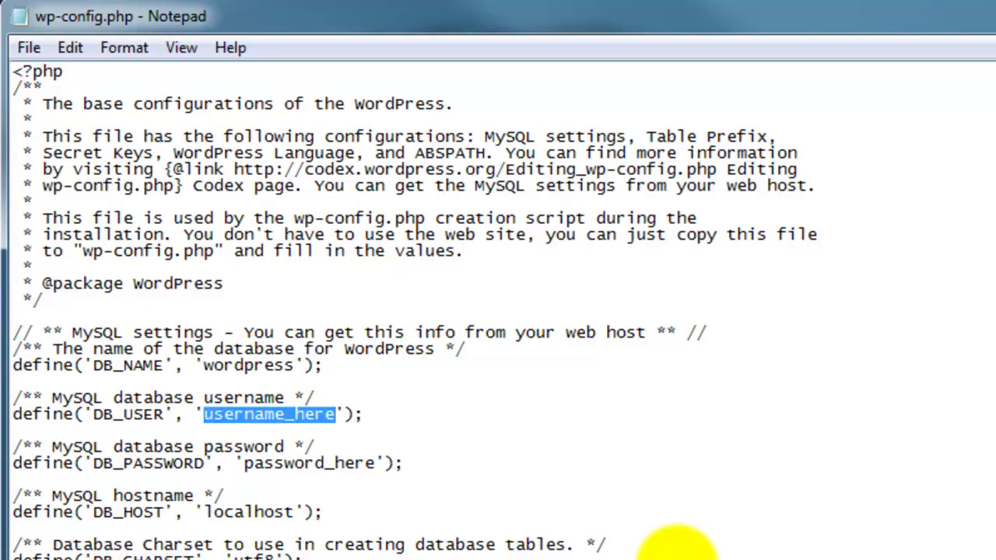
pyautogui.write('root')
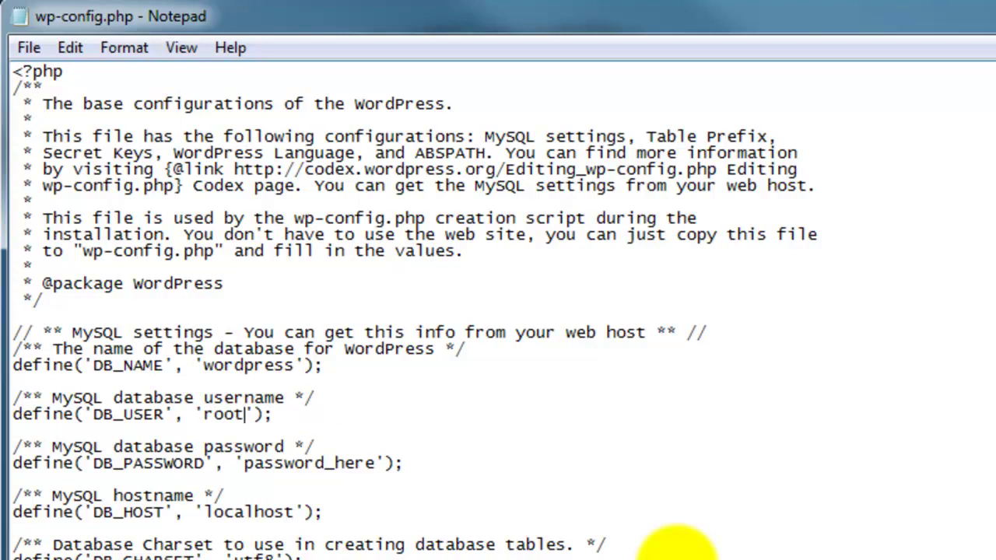
# - Clear password_here so DB_PASSWORD is empty, then close the saved file
pyautogui.press('Down')
pyautogui.press('Down')
pyautogui.press('End')
pyautogui.press('Left')
pyautogui.press('Left')
pyautogui.press('Left')
pyautogui.hotkey('shift', 'Left')
pyautogui.hotkey('shift', 'Left')
pyautogui.hotkey('shift', 'Left')
pyautogui.hotkey('shift', 'Left')
pyautogui.hotkey('shift', 'Left')
pyautogui.hotkey('shift', 'Left')
pyautogui.hotkey('shift', 'Left')
pyautogui.hotkey('shift', 'Left')
pyautogui.hotkey('shift', 'Left')
pyautogui.hotkey('shift', 'Left')
pyautogui.hotkey('shift', 'Left')
pyautogui.hotkey('shift', 'Left')
pyautogui.hotkey('shift', 'Left')
pyautogui.press('BackSpace')
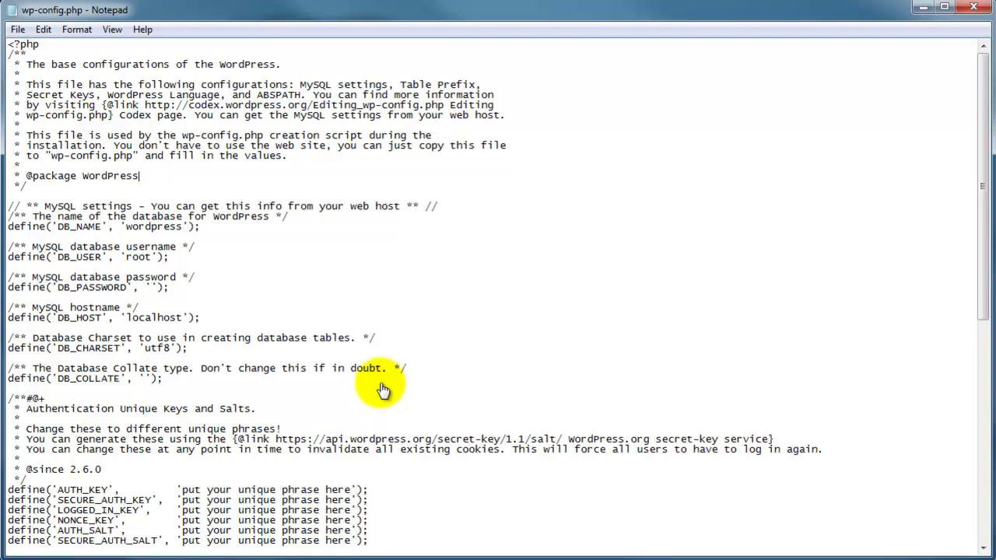
pyautogui.hotkey('alt', 'F4')
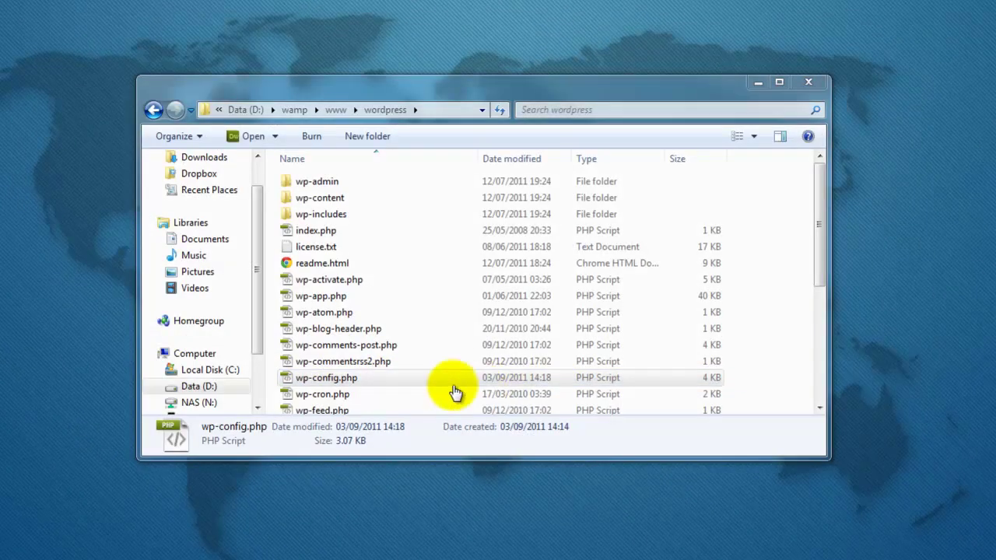
# - Reload localhost:8080/wordpress/ in Chrome to reach install.php and focus the Site Title field
pyautogui.hotkey('alt', 'Tab')
pyautogui.press('F5')
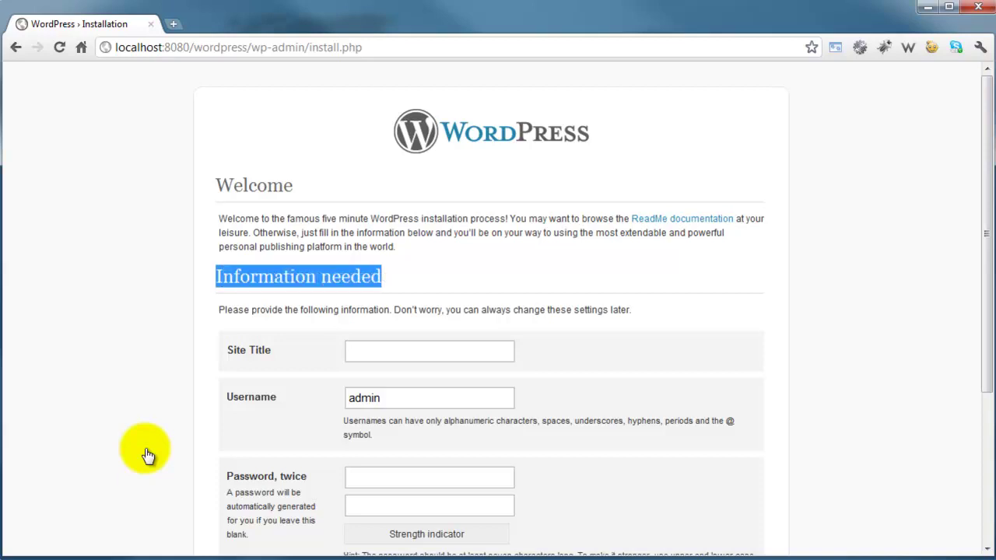
pyautogui.press('Tab')
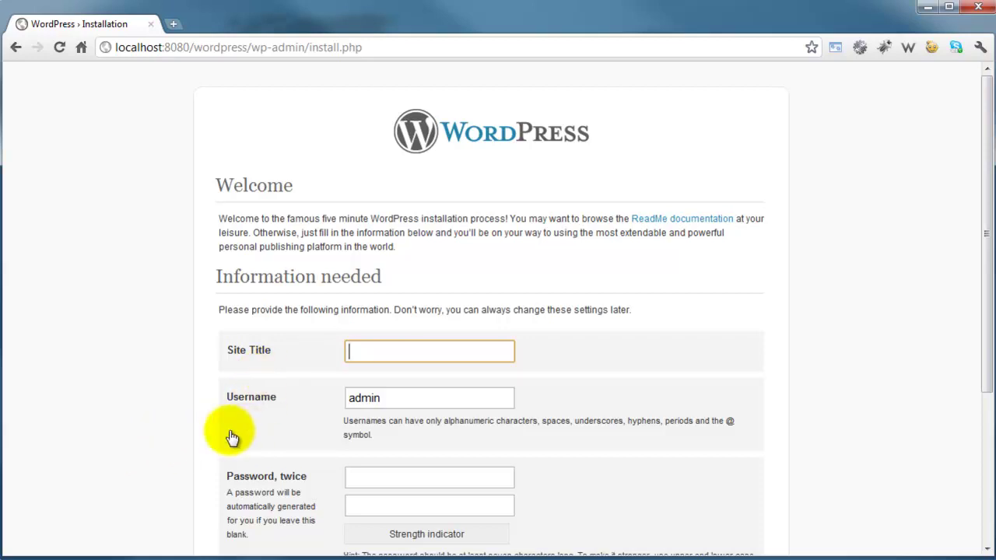
# - Enter the site title 'YouTube Theme Series', a new admin username and the password twice
pyautogui.write('YouTube Theme')
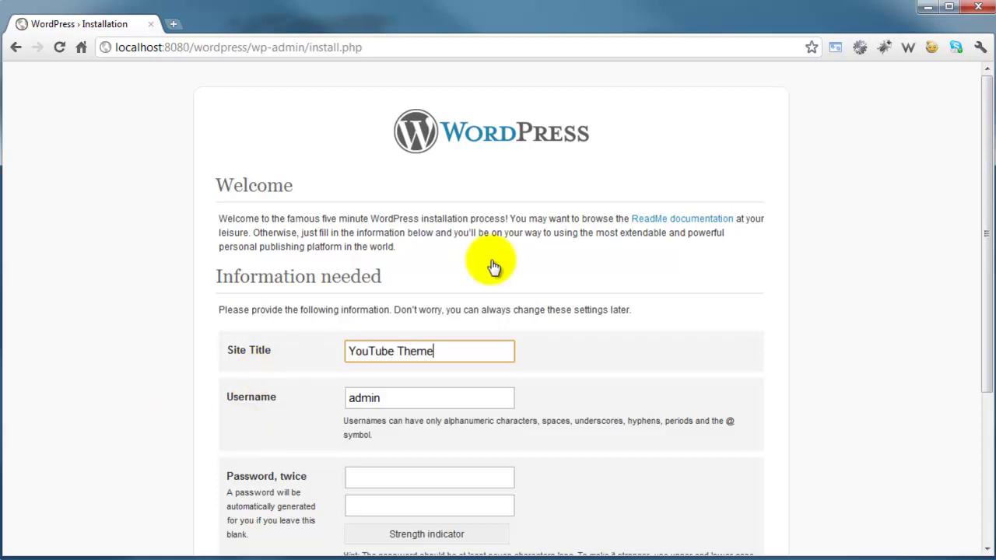
pyautogui.write(' Series')
pyautogui.press('Tab')
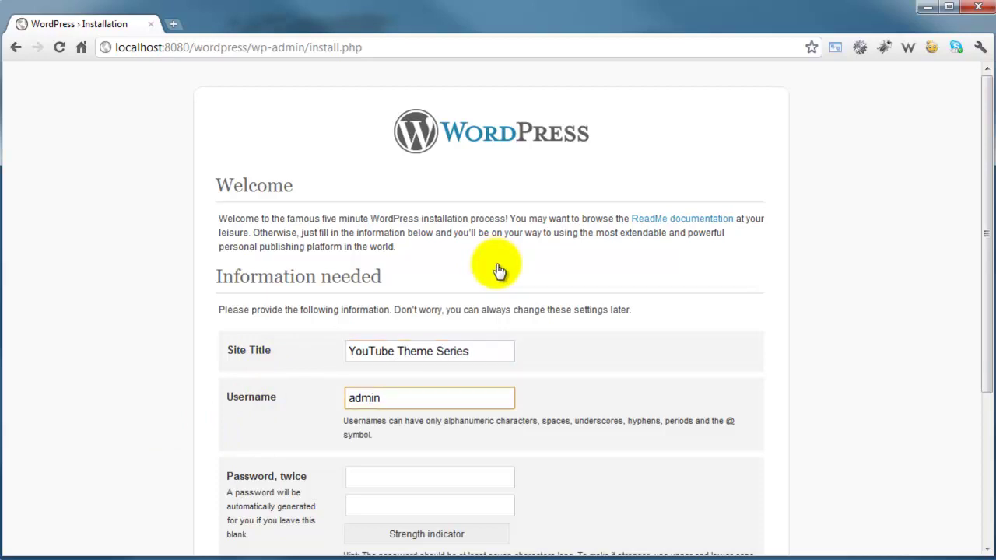
pyautogui.hotkey('ctrl', 'a')
pyautogui.write('matt')
pyautogui.press('Tab')
pyautogui.write('•••••••••')
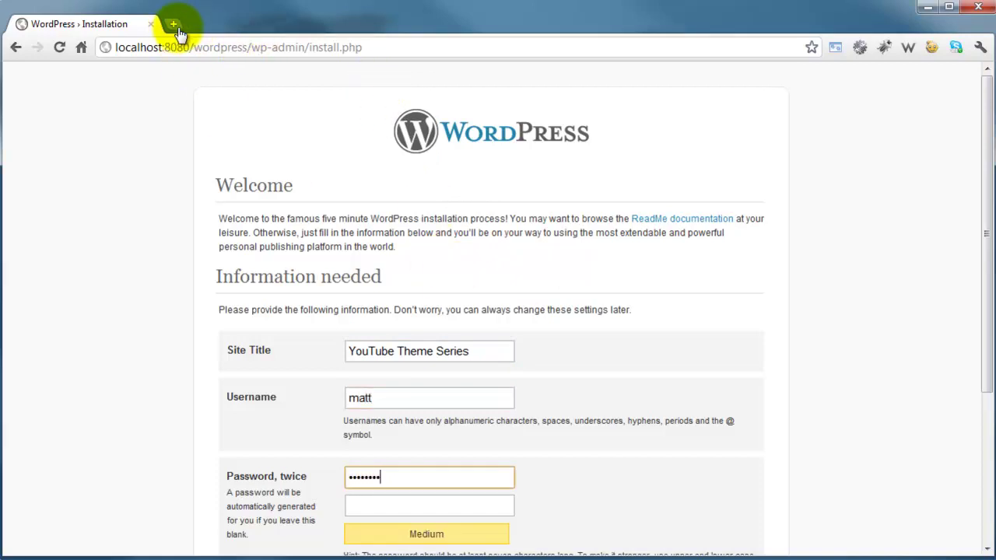
pyautogui.write('•')
pyautogui.scroll(-1, 296, 211)
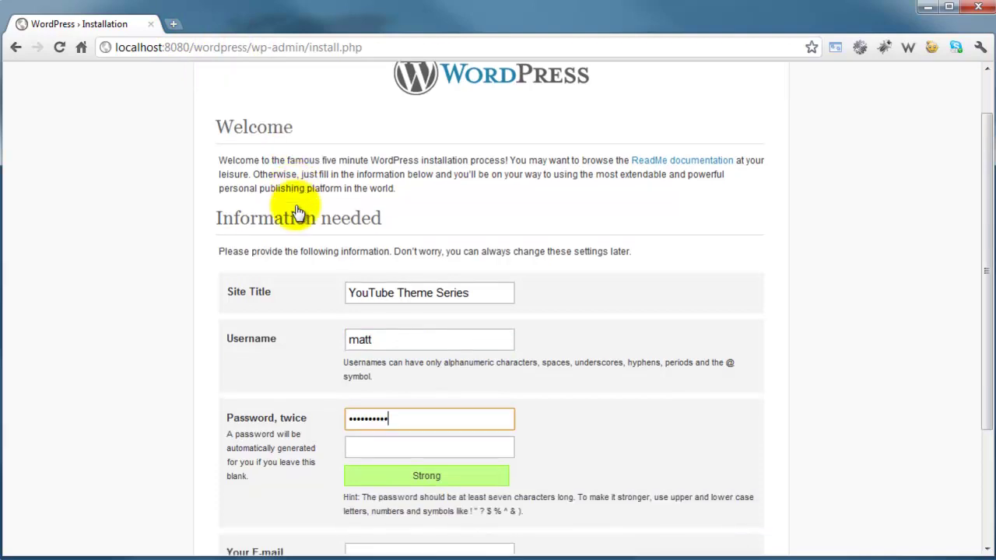
pyautogui.press('Tab')
pyautogui.write('••••••••••')
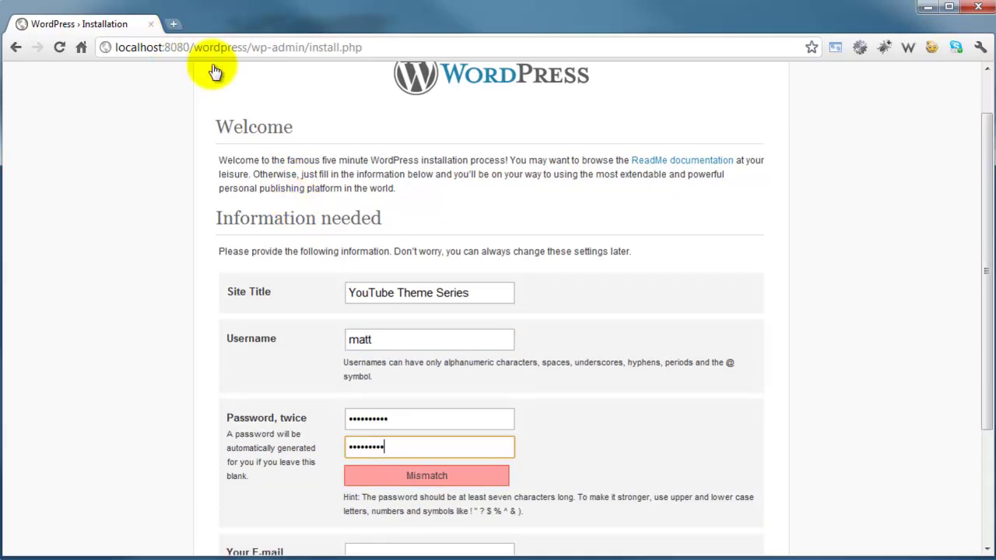
# - Fill in the admin e-mail address, correct its mistyped character, and submit the installation
pyautogui.scroll(-2, 47, 66)
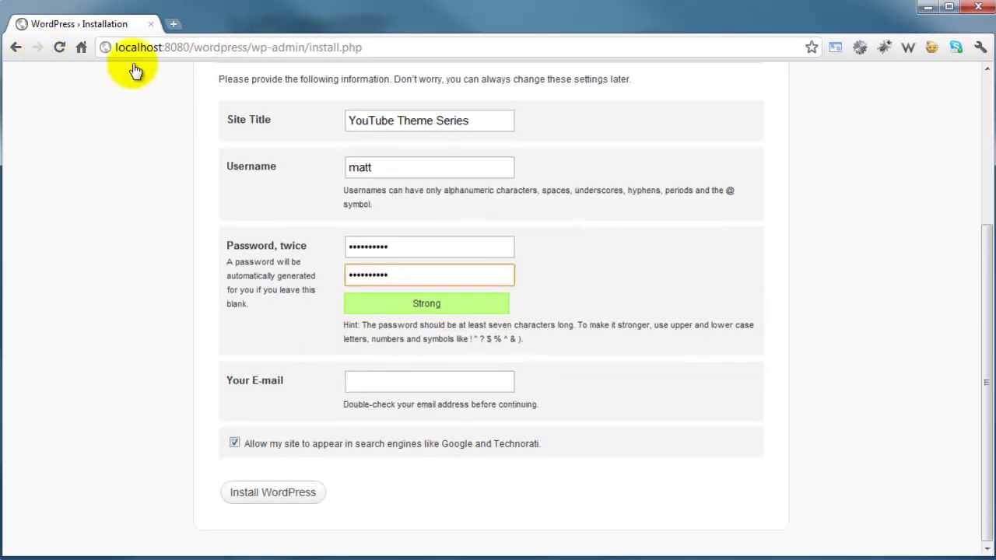
pyautogui.press('Tab')
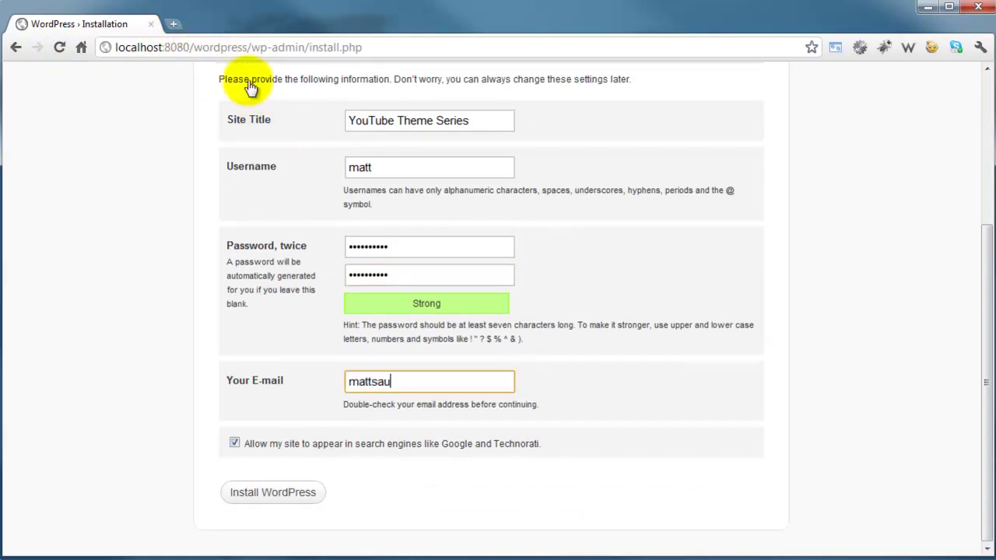
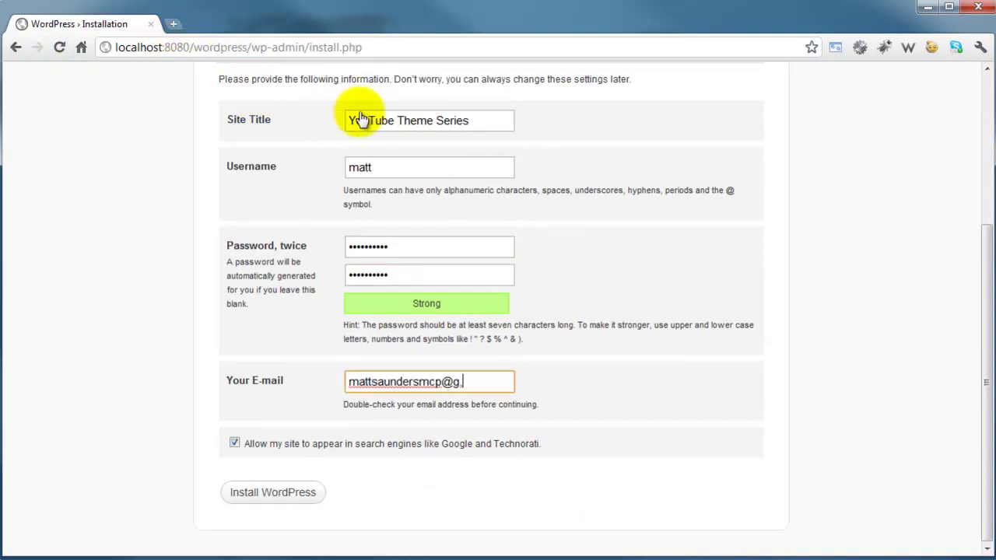
pyautogui.press('Left')
pyautogui.press('Left')
pyautogui.press('Left')
pyautogui.press('Left')
pyautogui.press('Left')
pyautogui.press('Left')
pyautogui.press('Left')
pyautogui.press('BackSpace')
pyautogui.write('m')
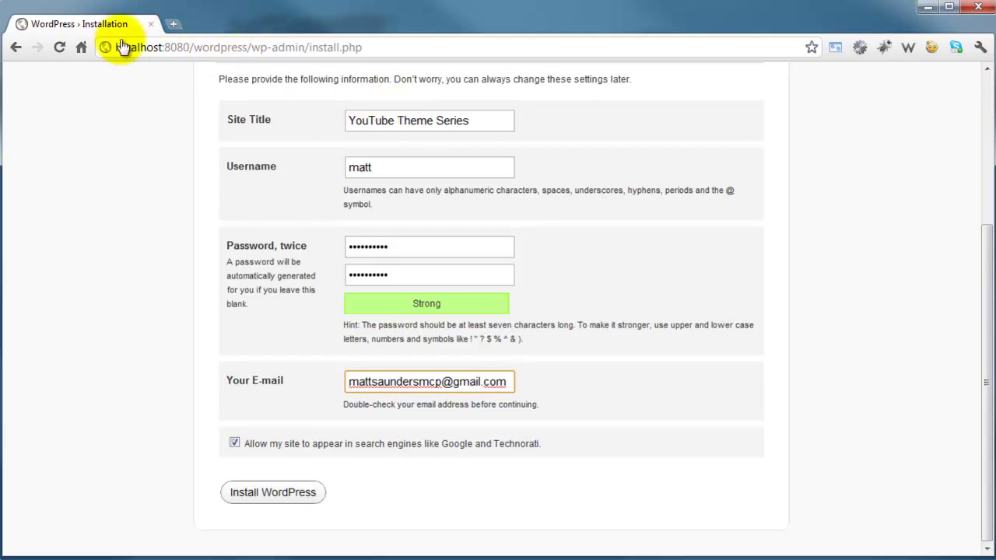
pyautogui.press('Return')
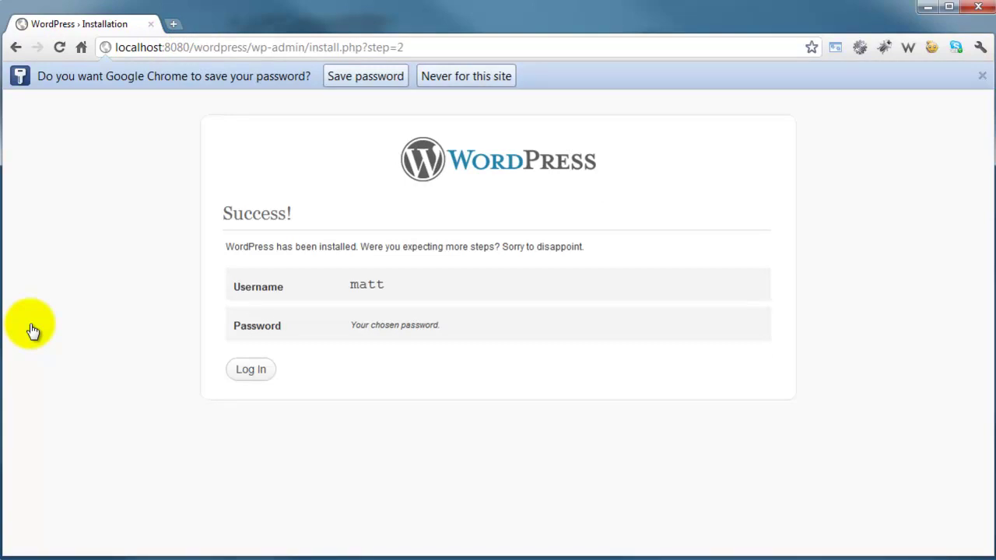
# - Go from the Success page to the login page and sign in with the new admin username and password
pyautogui.press('Tab')
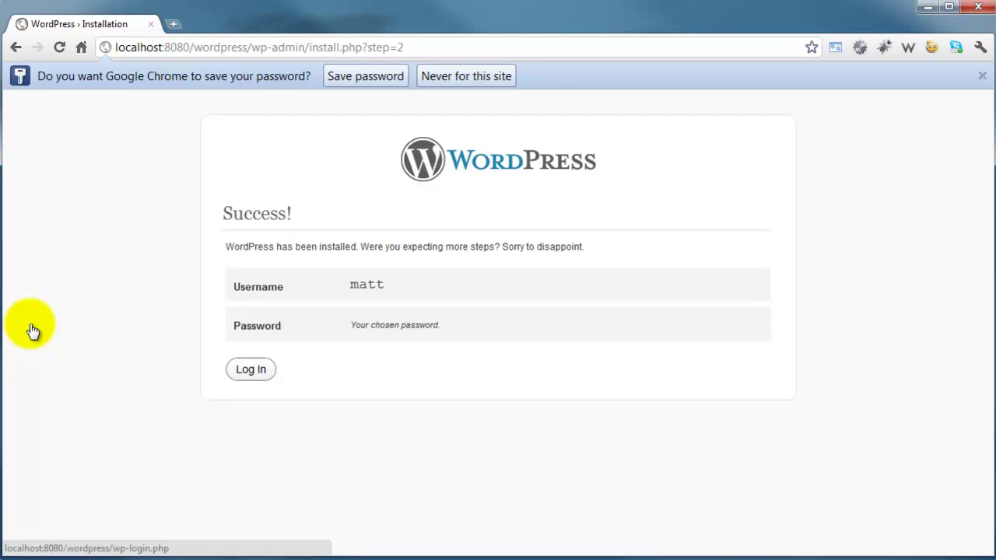
pyautogui.press('Return')
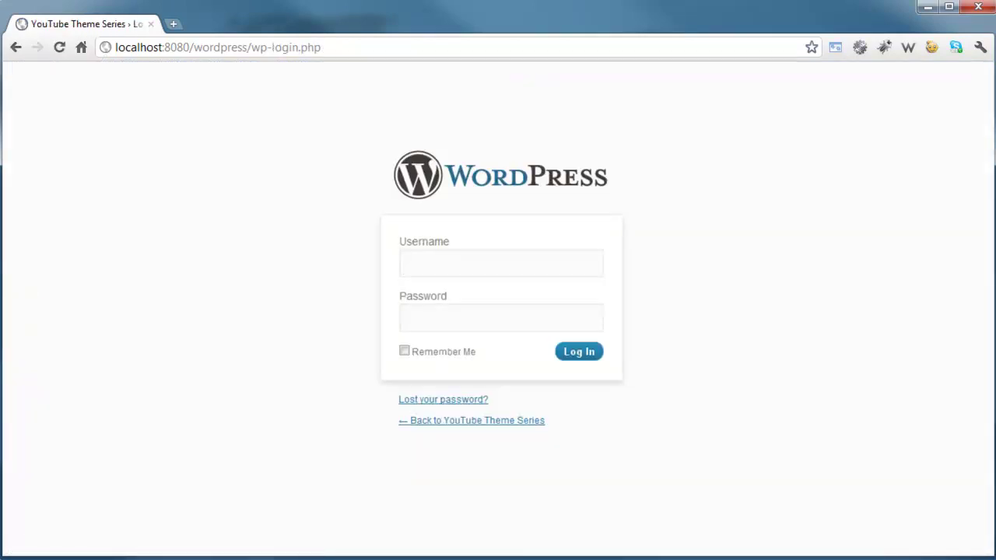
pyautogui.write('matt')
pyautogui.press('Tab')
pyautogui.write('•••••••••')
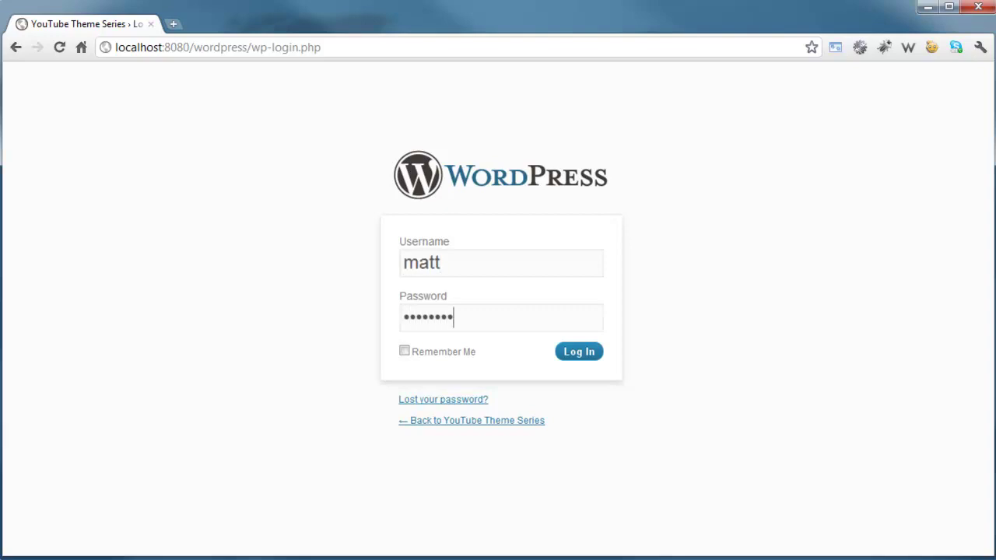
pyautogui.write('•')
pyautogui.press('Return')
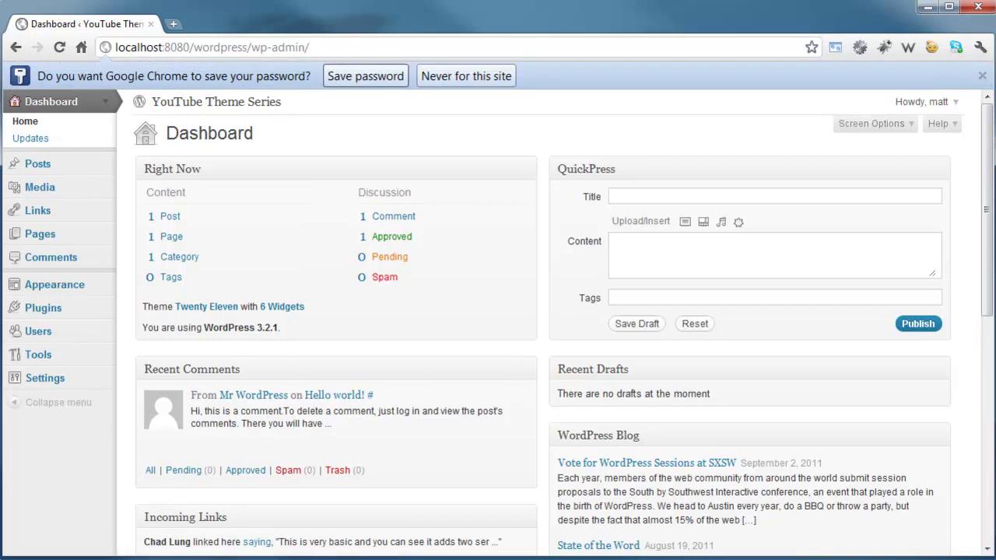
# - Let Chrome save the login password, then view the site's front page at localhost:8080/wordpress/ in a new tab
pyautogui.click(365, 75)
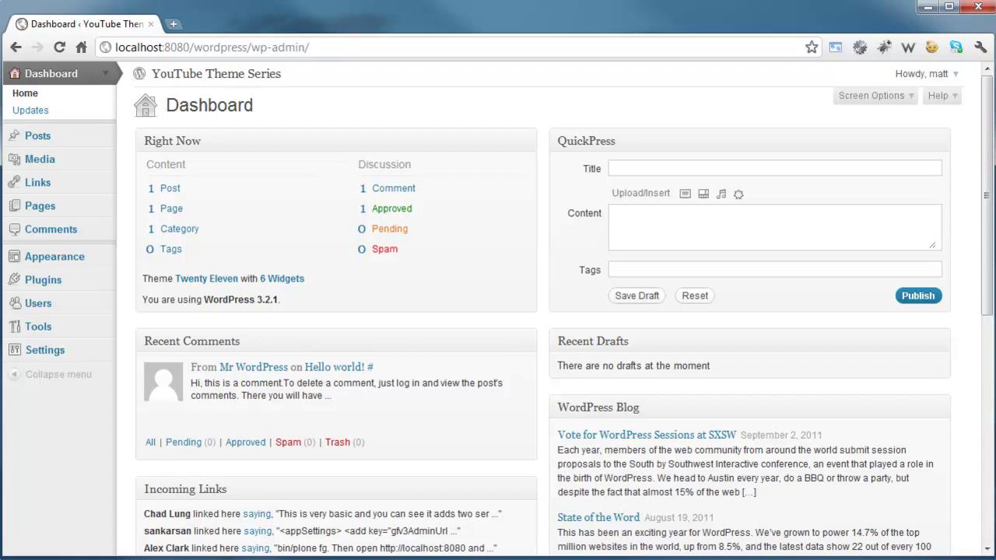
pyautogui.moveTo(211, 48); pyautogui.dragTo(233, 23)
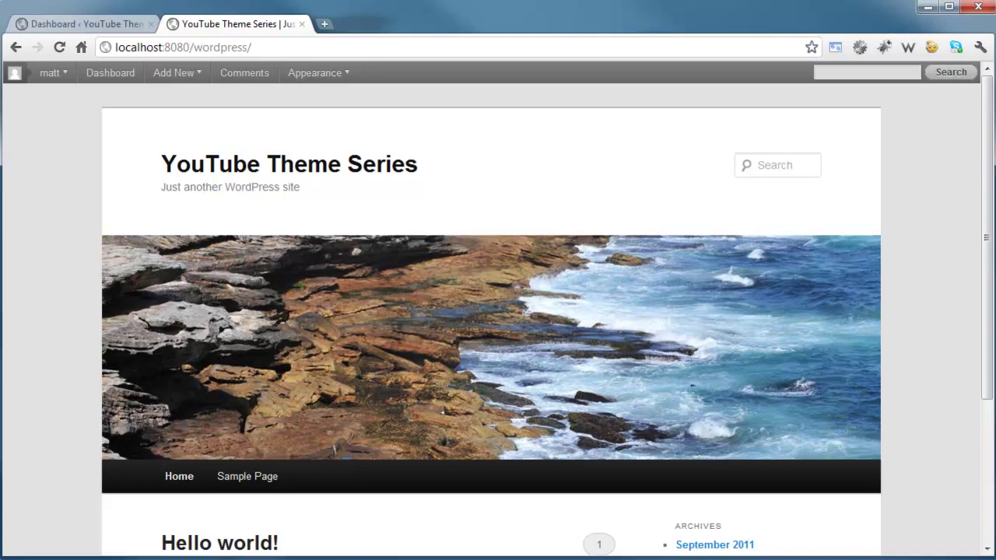
pyautogui.scroll(-3, 498, 319)
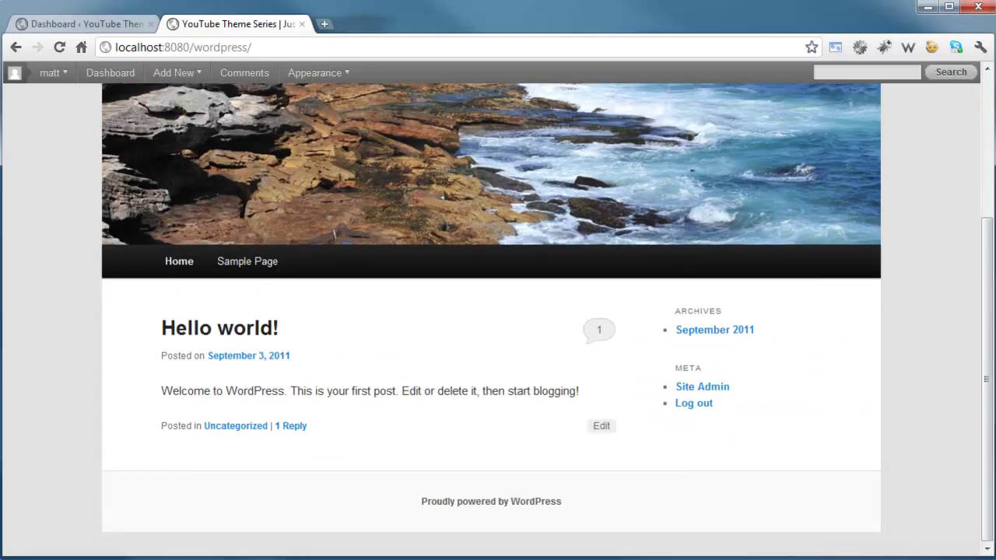
pyautogui.scroll(3, 498, 319)
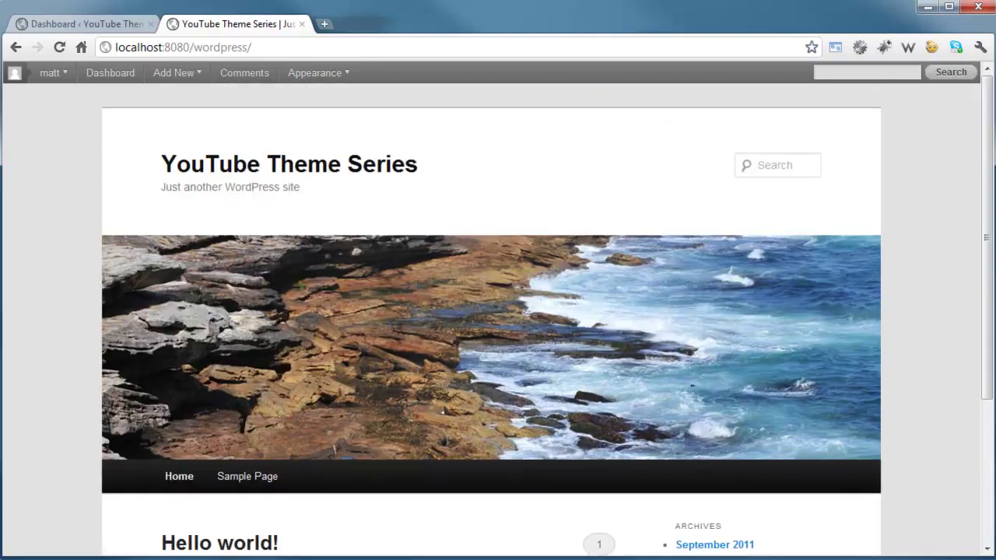